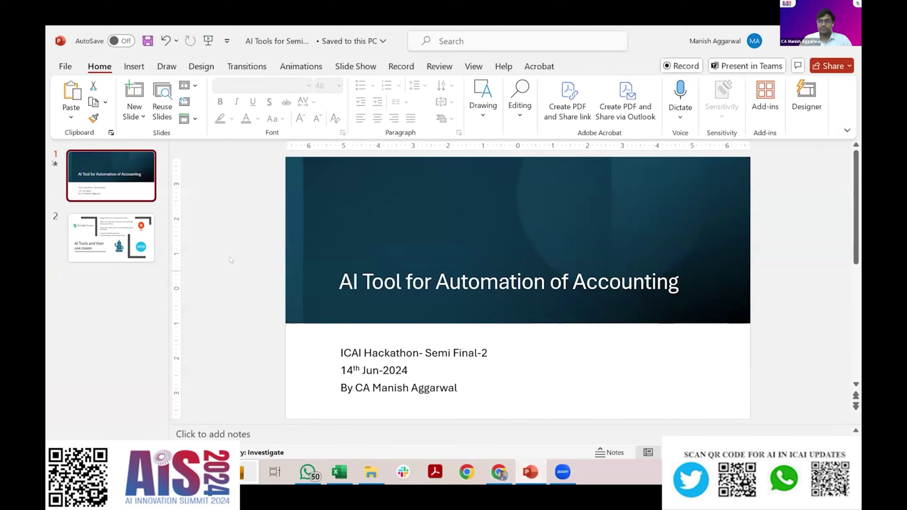
# Step: Open slide 2, 'AI Tools and their use cases', in the editing area
pyautogui.click(135, 249)
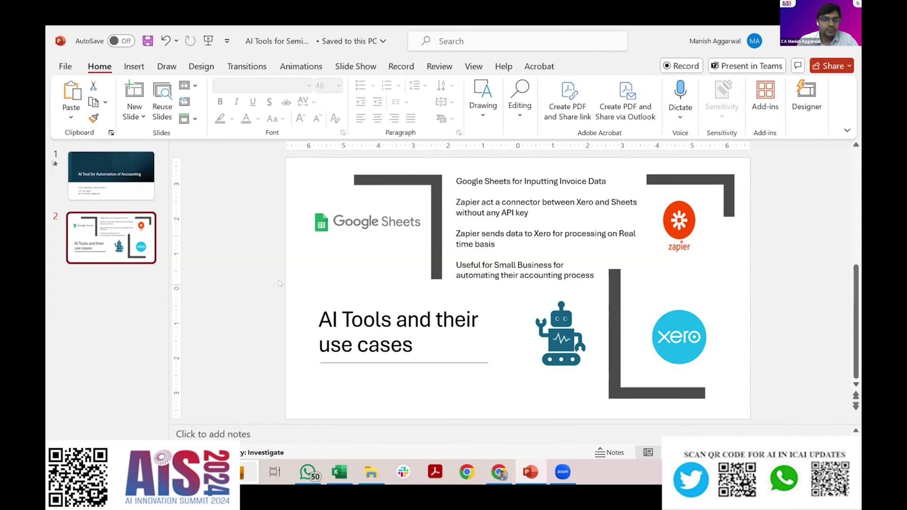
# Step: Select the Zapier logo on the 'AI Tools and their use cases' slide
pyautogui.click(315, 275)
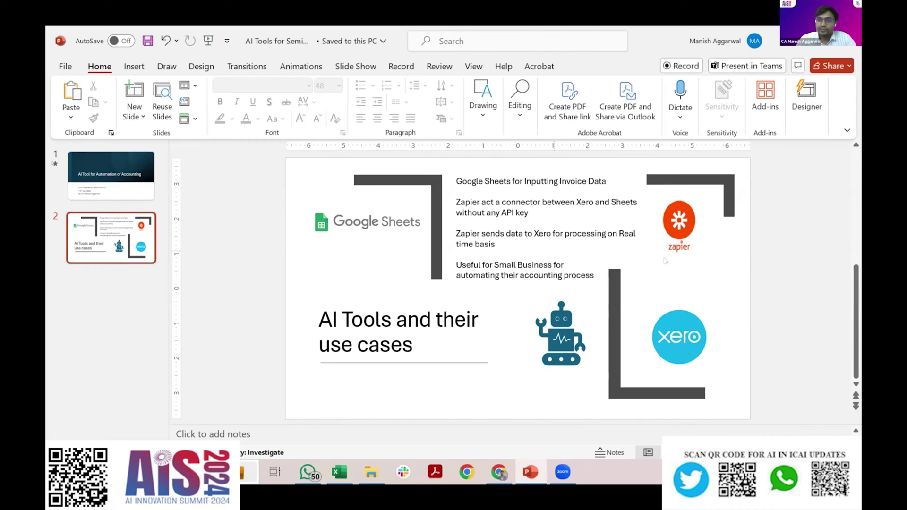
pyautogui.click(663, 206)
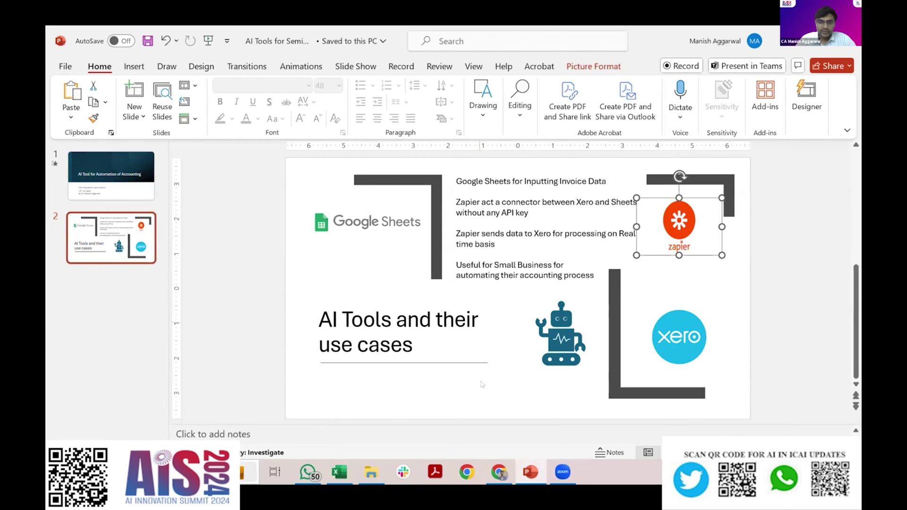
# Step: Bring up the Xero Invoices spreadsheet, then view Zapier's home page with two untitled zaps
pyautogui.moveTo(499, 472)
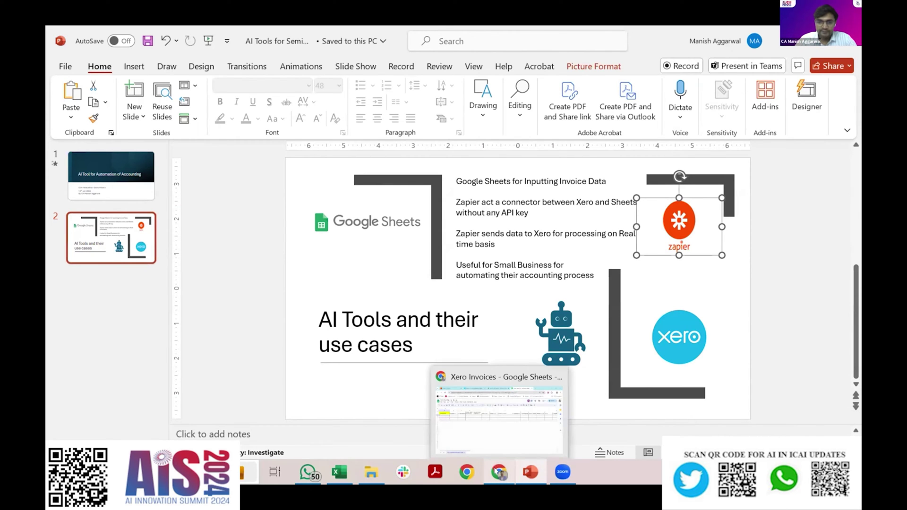
pyautogui.click(500, 410)
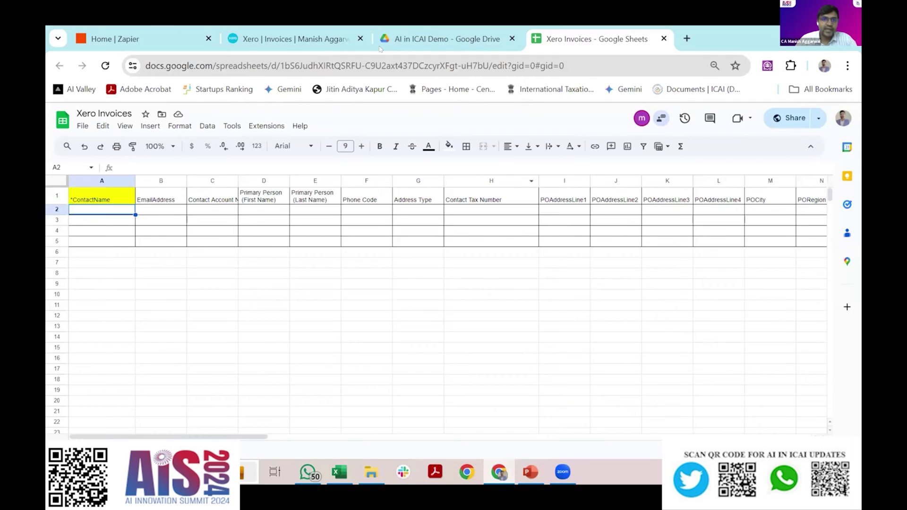
pyautogui.click(151, 43)
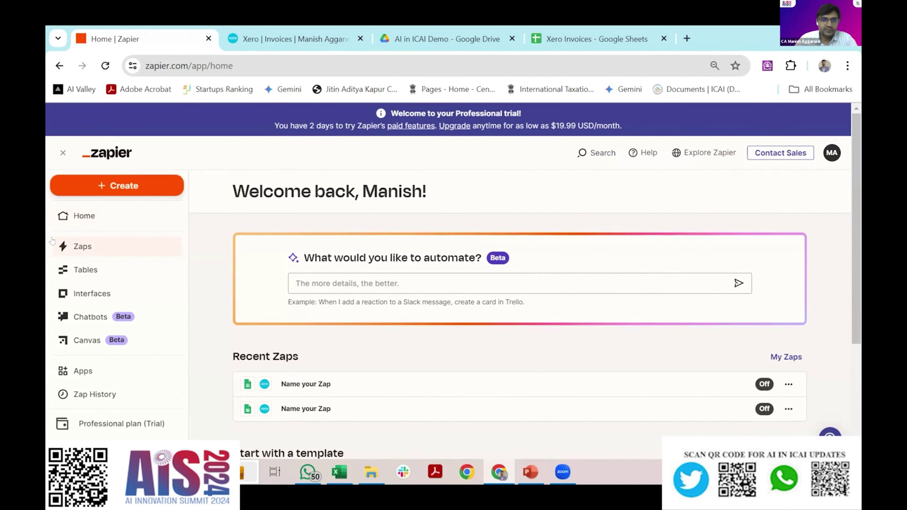
pyautogui.scroll(-3, 51, 264)
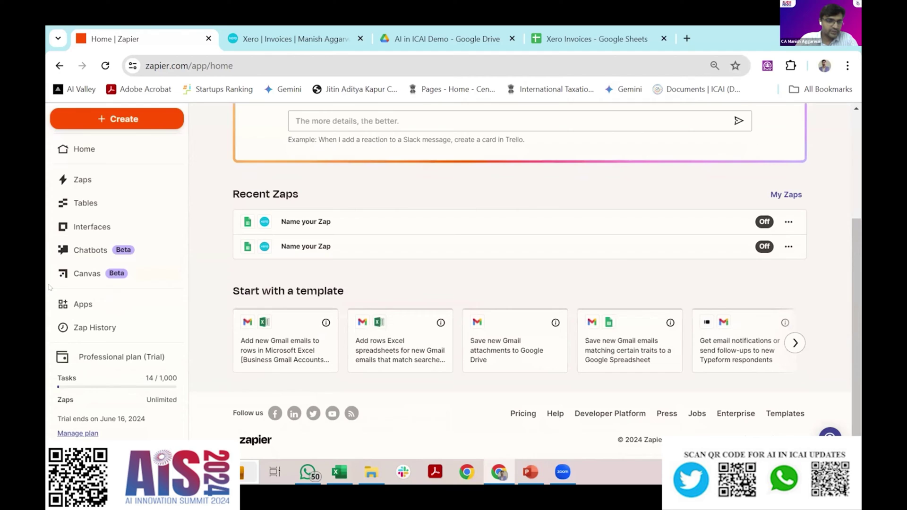
pyautogui.scroll(3, 49, 287)
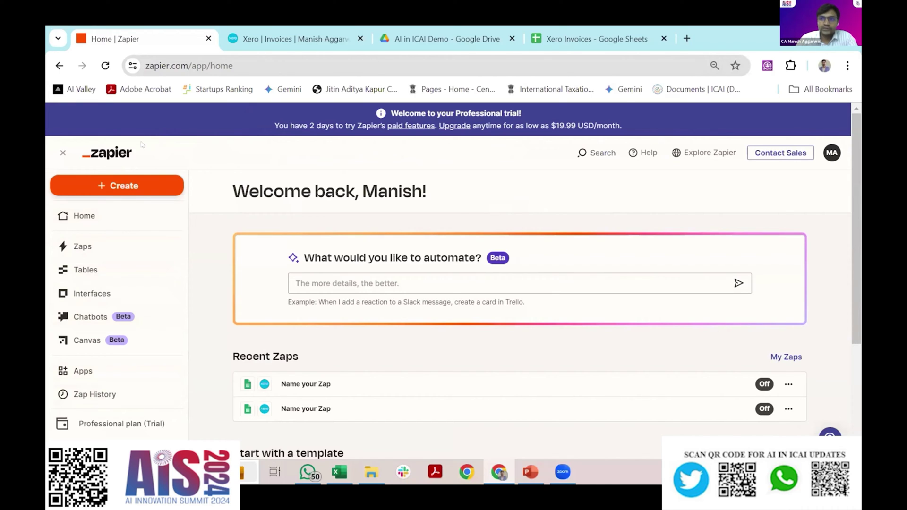
pyautogui.click(91, 246)
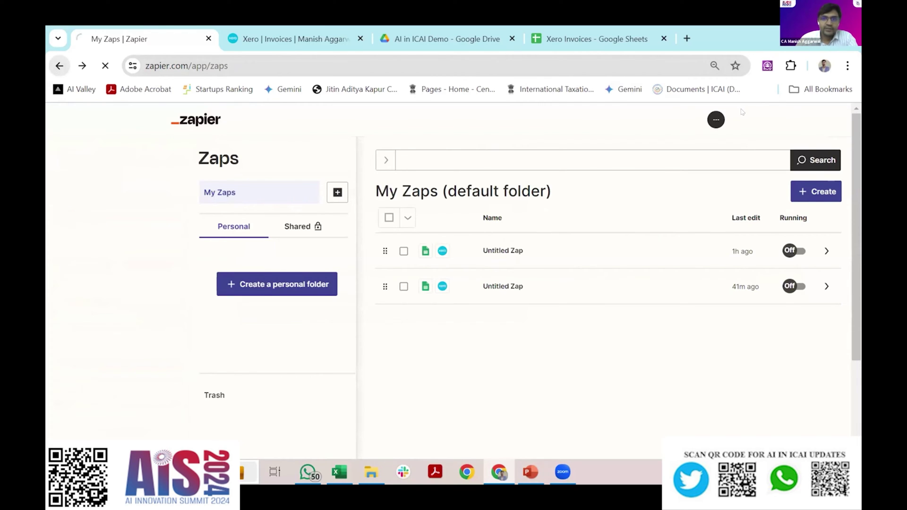
pyautogui.hotkey('alt', 'Left')
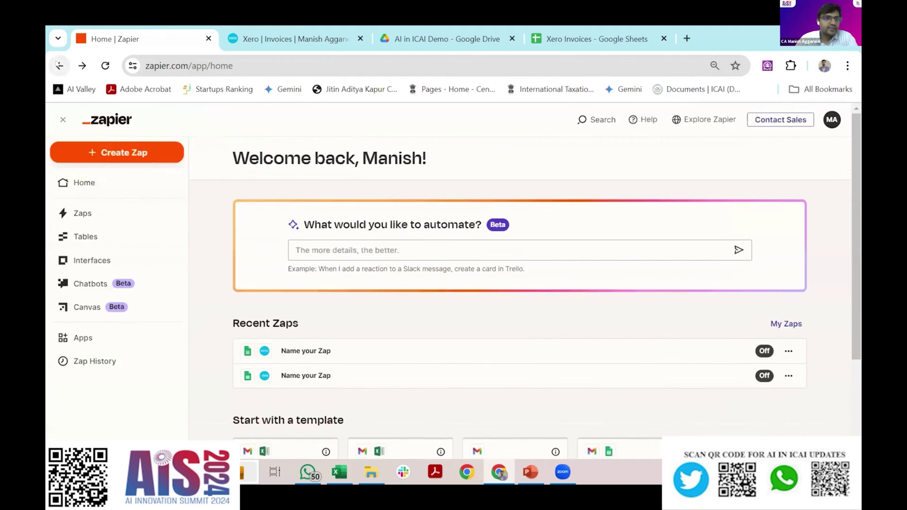
pyautogui.click(94, 212)
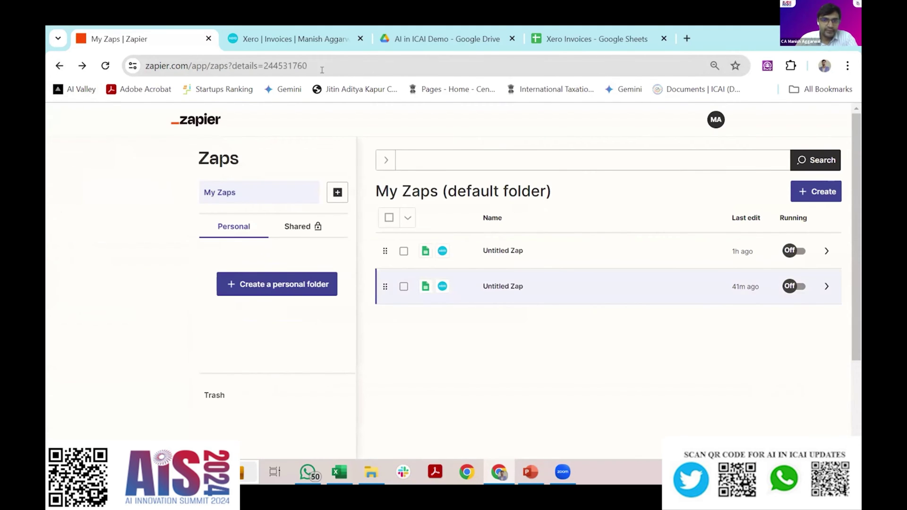
pyautogui.click(83, 215)
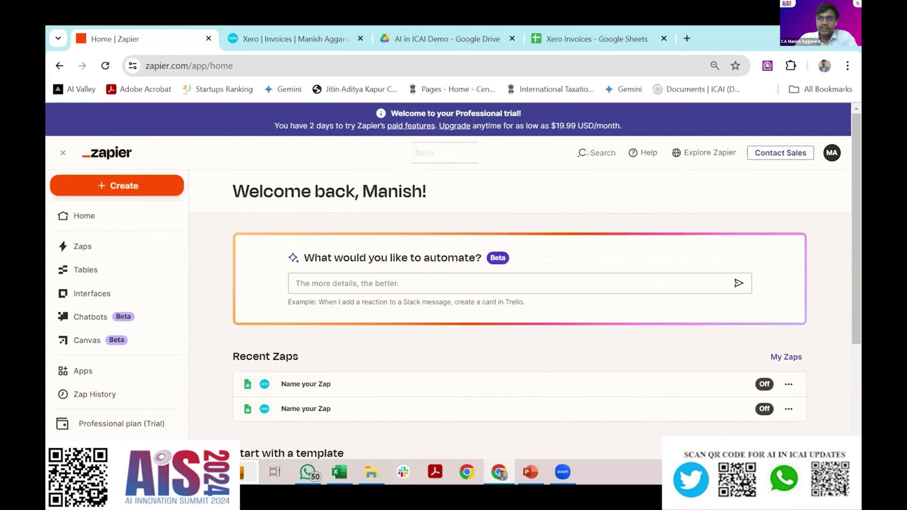
# Step: Search for Xero and pair it with Google Sheets to reach the integration page
pyautogui.click(596, 153)
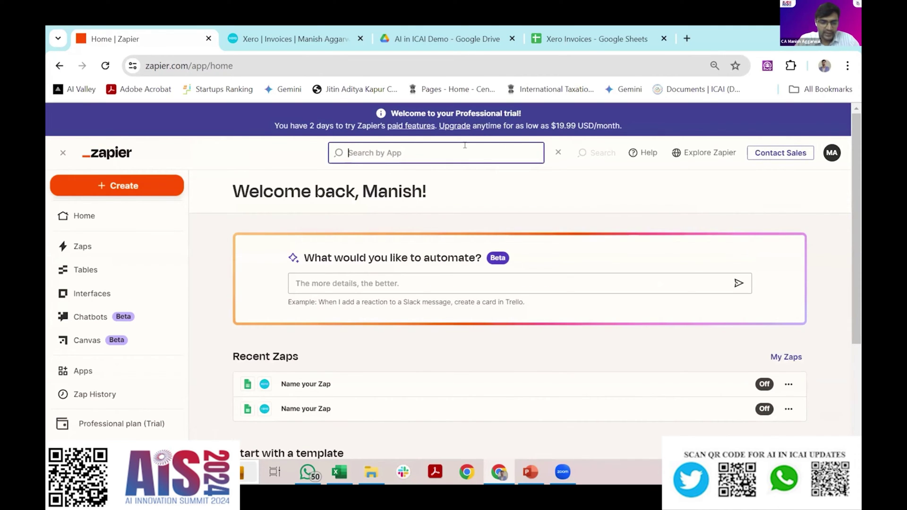
pyautogui.write('Xero')
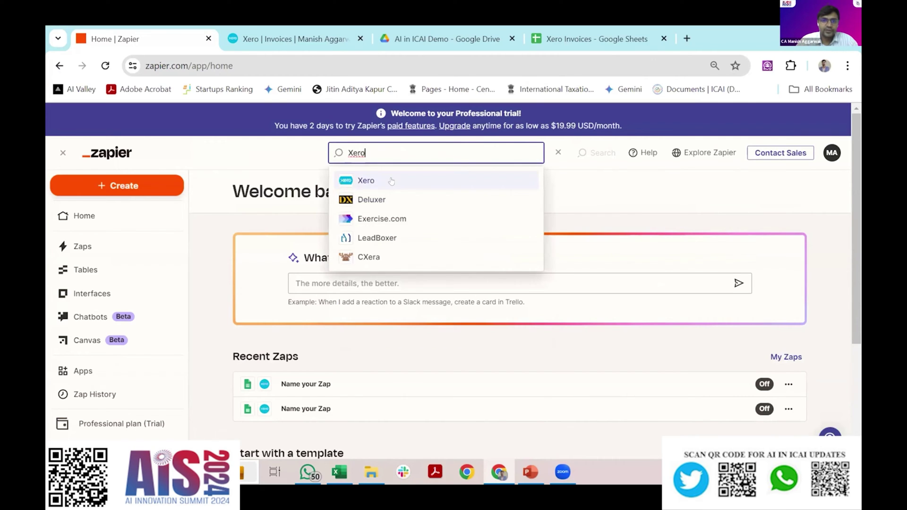
pyautogui.click(390, 178)
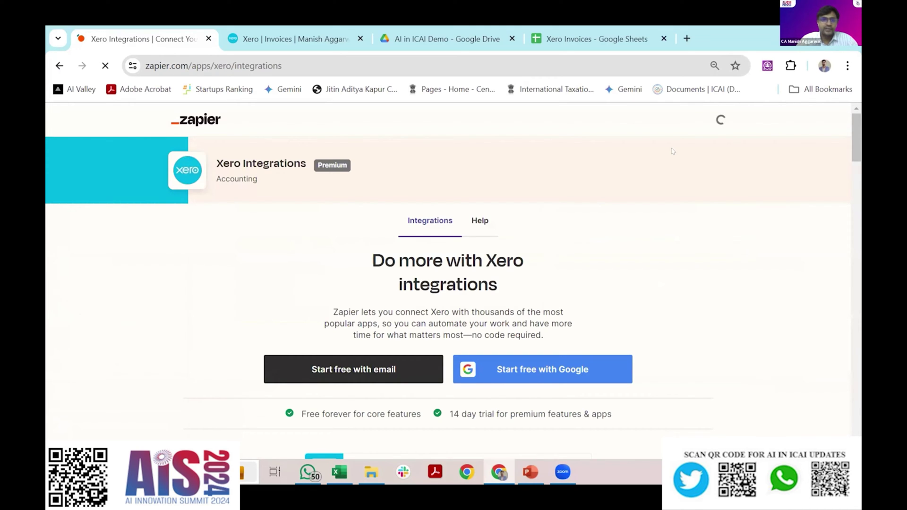
pyautogui.scroll(-4, 462, 349)
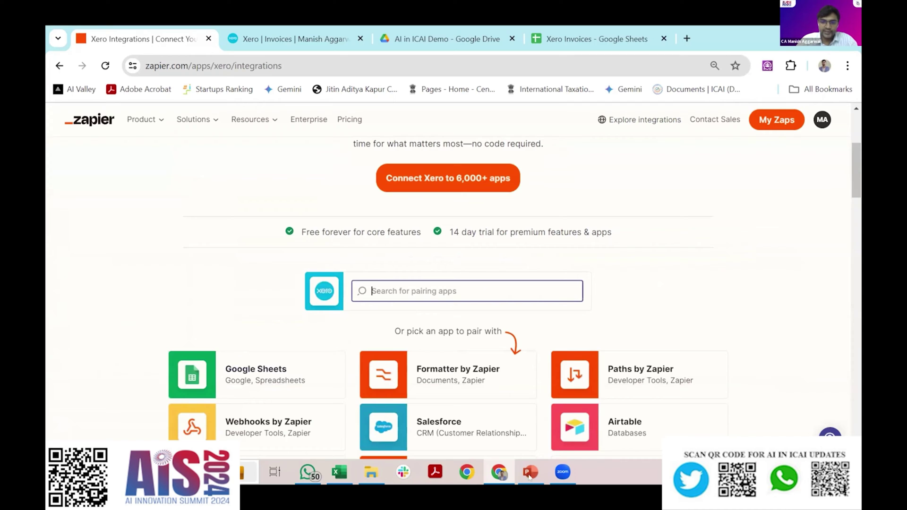
pyautogui.click(450, 481)
pyautogui.click(530, 472)
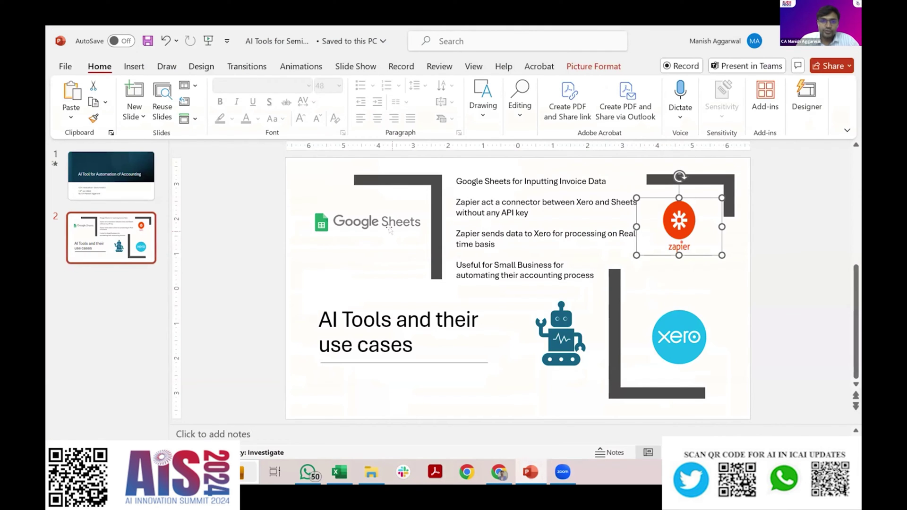
pyautogui.hotkey('alt', 'Tab')
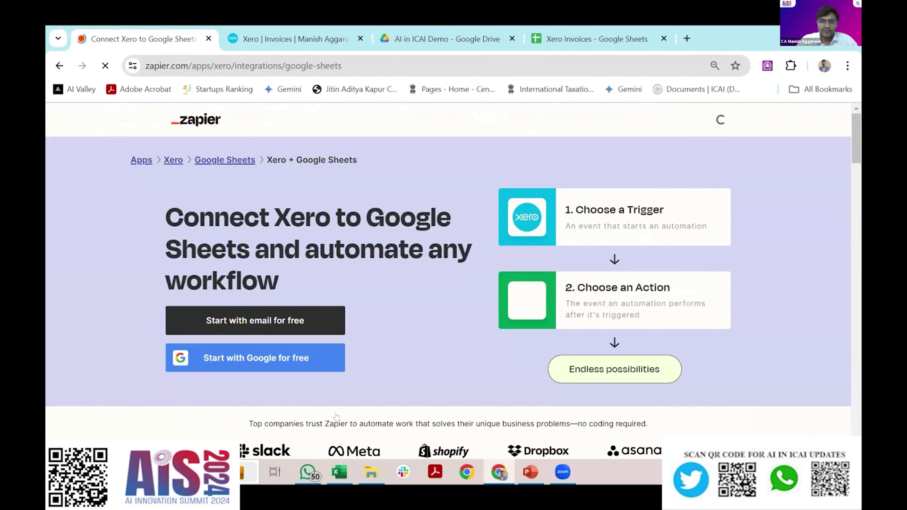
# Step: Try the 'Create Xero invoices from new Google Sheets rows' template as a new draft zap
pyautogui.scroll(-5, 336, 416)
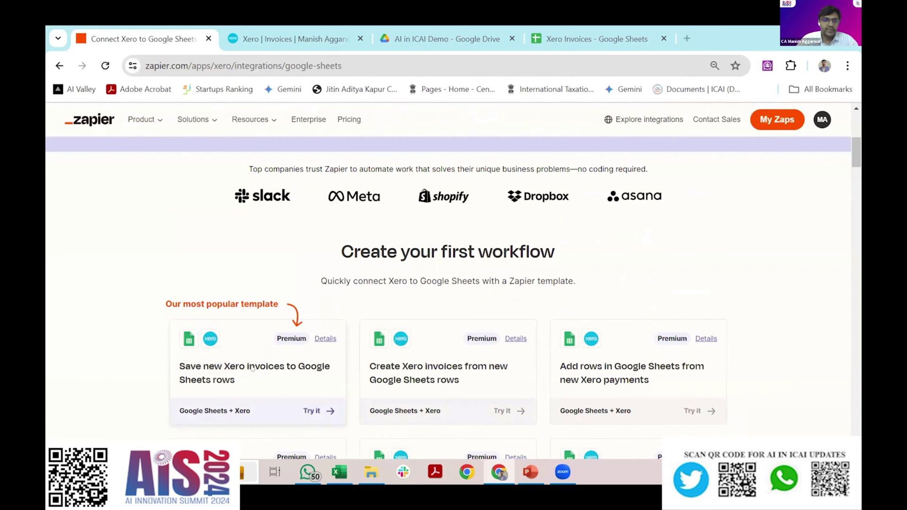
pyautogui.scroll(-1, 230, 365)
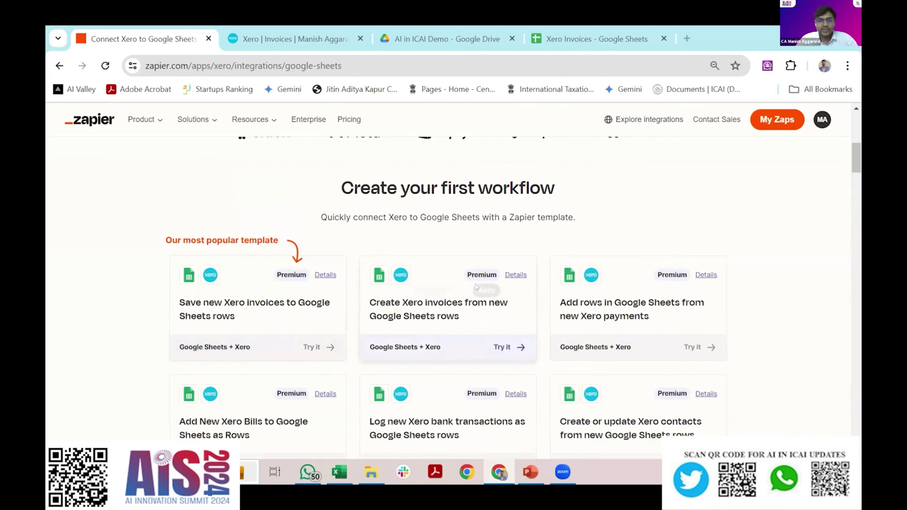
pyautogui.scroll(-1, 429, 293)
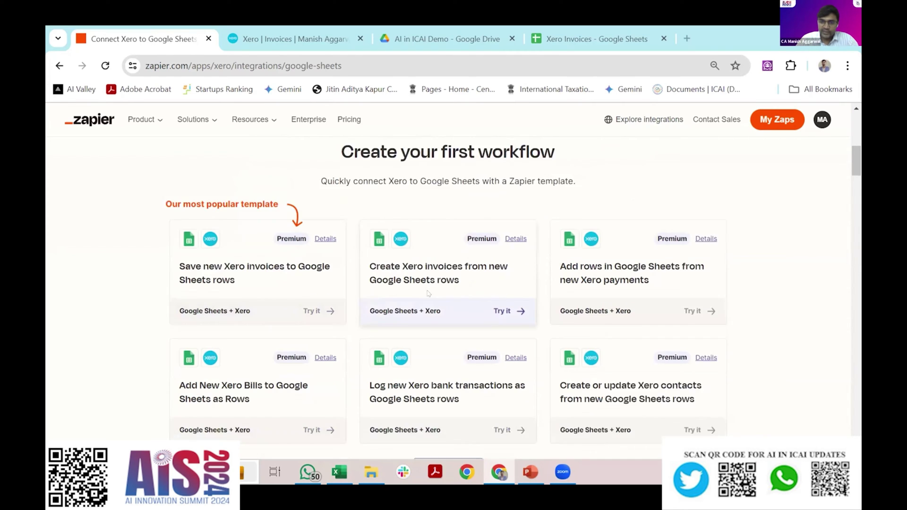
pyautogui.scroll(-2, 429, 293)
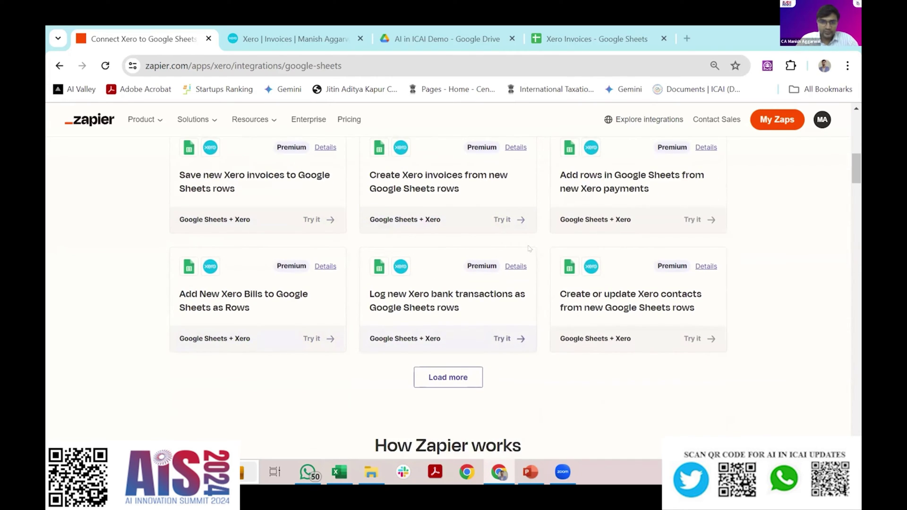
pyautogui.click(504, 221)
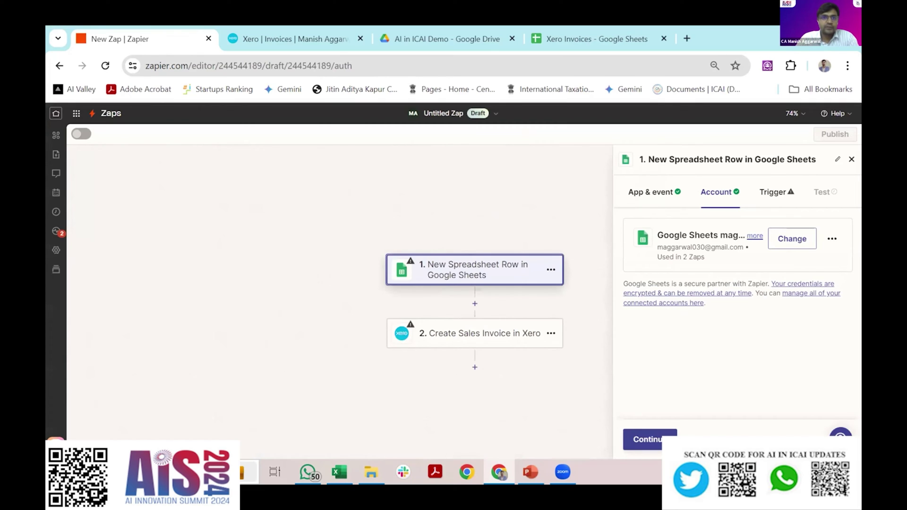
# Step: Switch to Xero's Invoices page, which lists no invoices yet
pyautogui.click(298, 35)
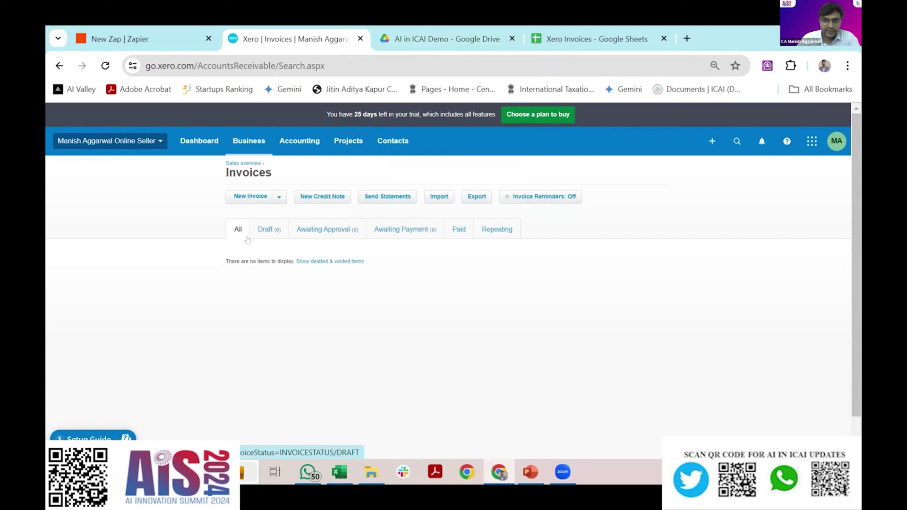
# Step: Go from Accounting and Business to the Invoices list and its sales invoice import page
pyautogui.click(302, 146)
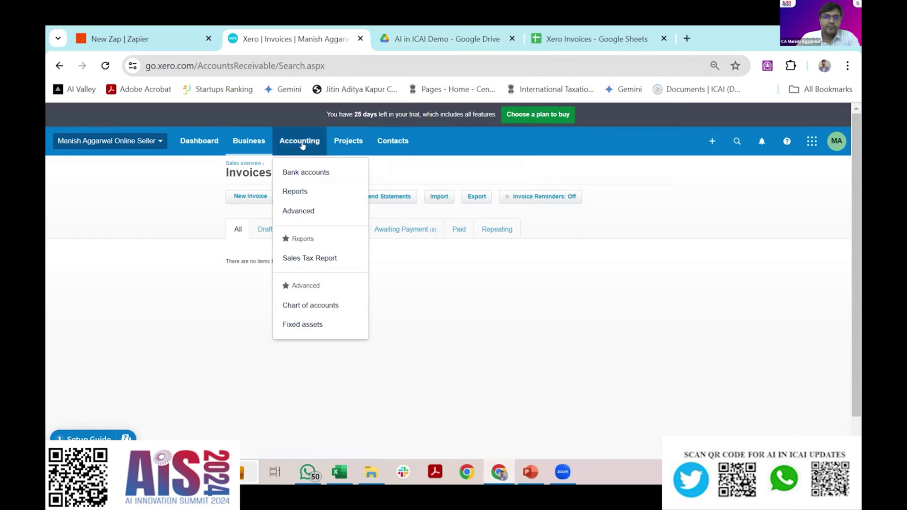
pyautogui.click(249, 144)
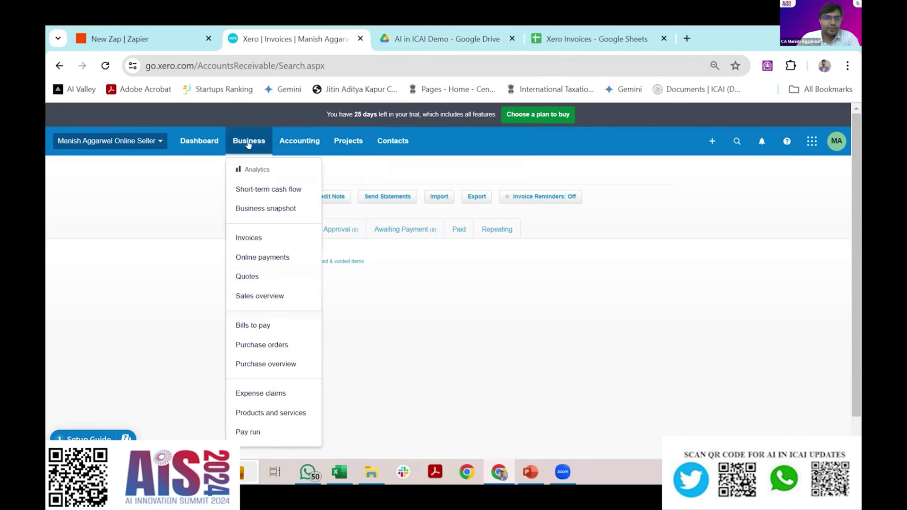
pyautogui.click(250, 241)
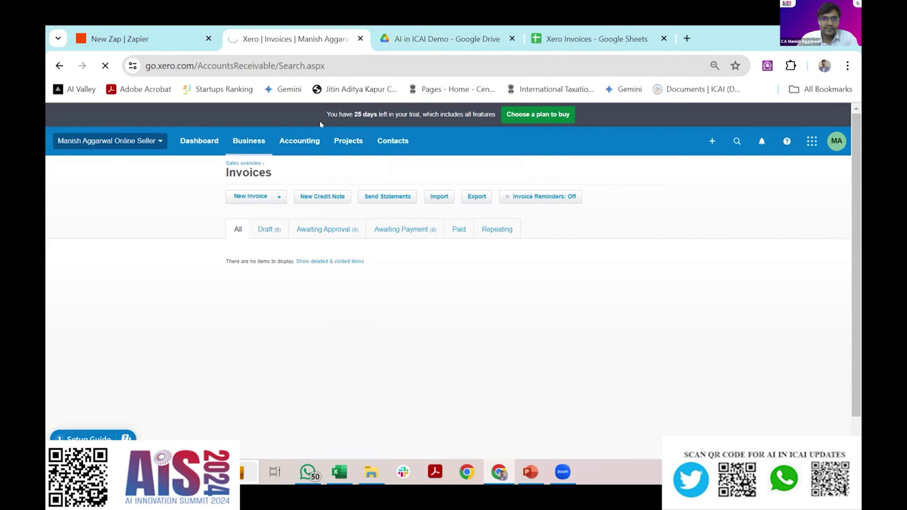
pyautogui.click(432, 195)
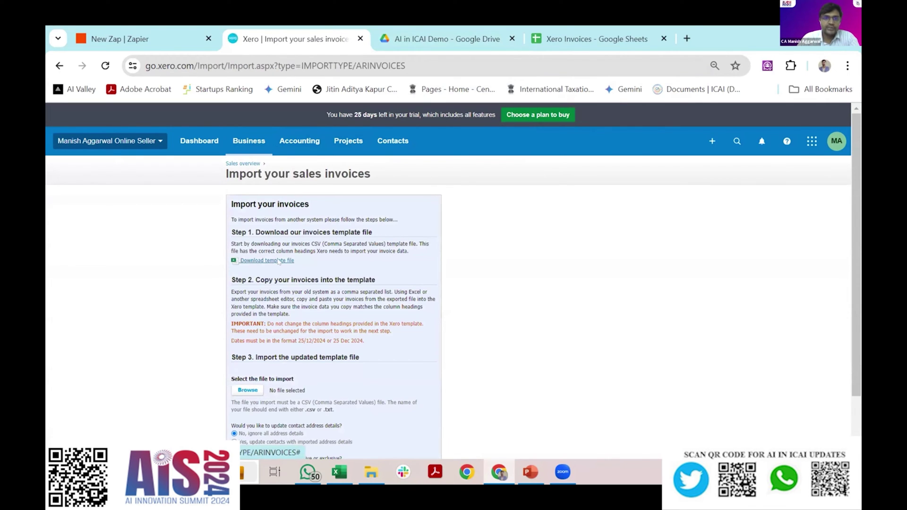
# Step: Download SalesInvoiceTemplate.csv into Downloads, replacing the existing copy
pyautogui.click(278, 261)
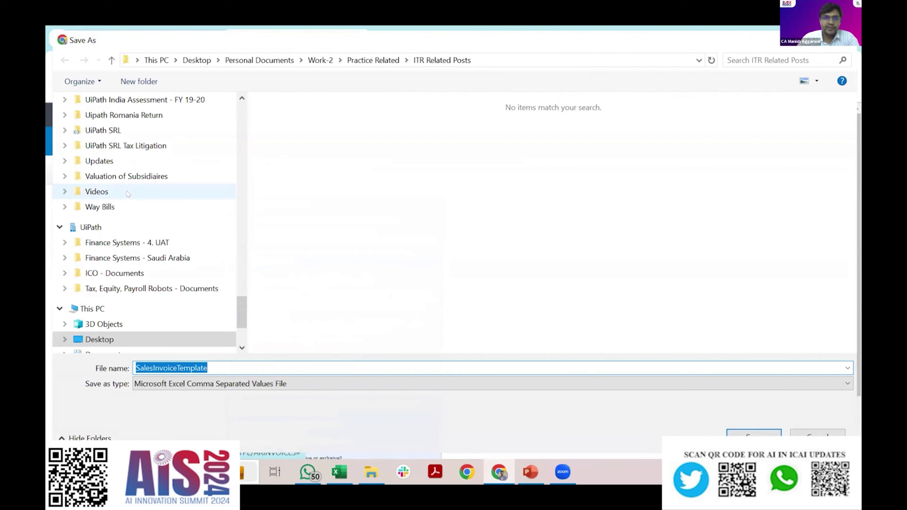
pyautogui.scroll(-1, 85, 309)
pyautogui.click(94, 309)
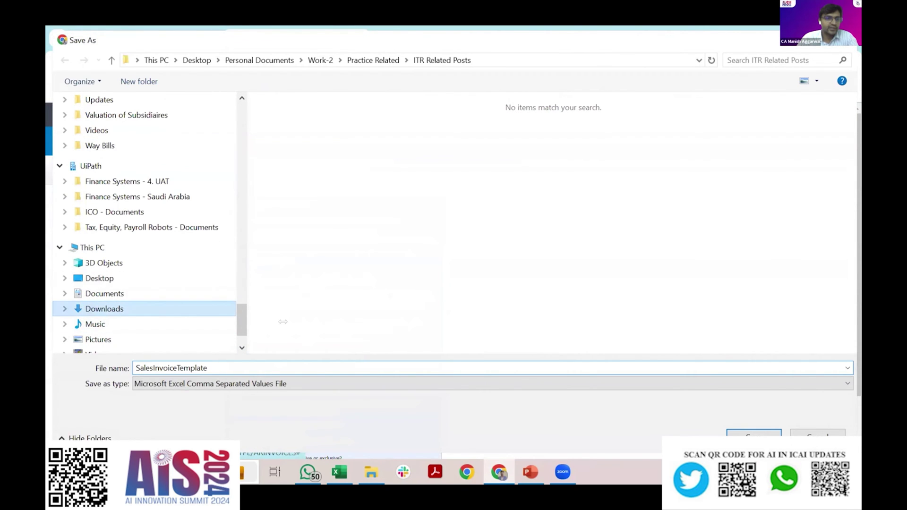
pyautogui.click(740, 432)
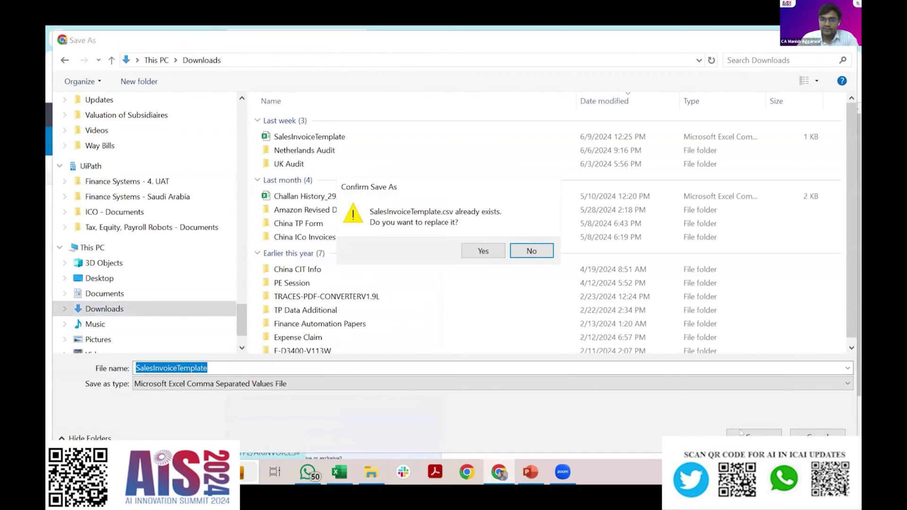
pyautogui.click(481, 251)
pyautogui.click(596, 38)
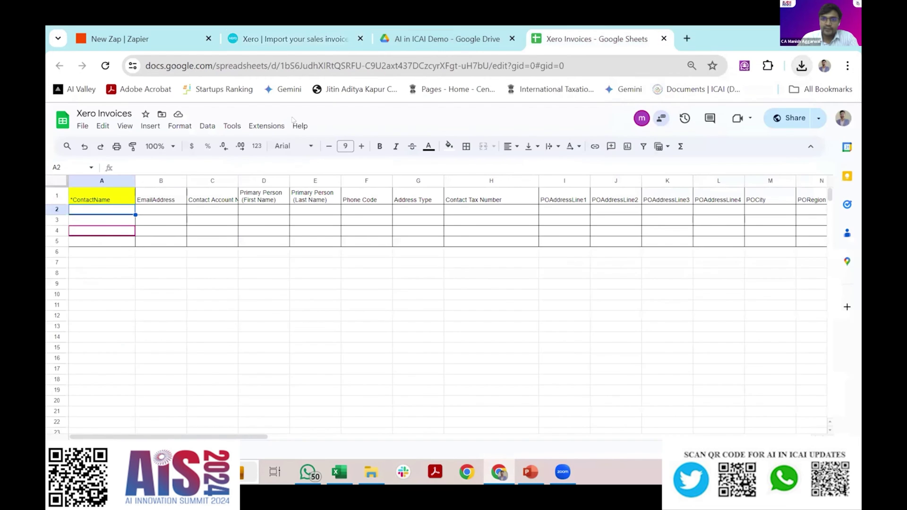
pyautogui.click(108, 200)
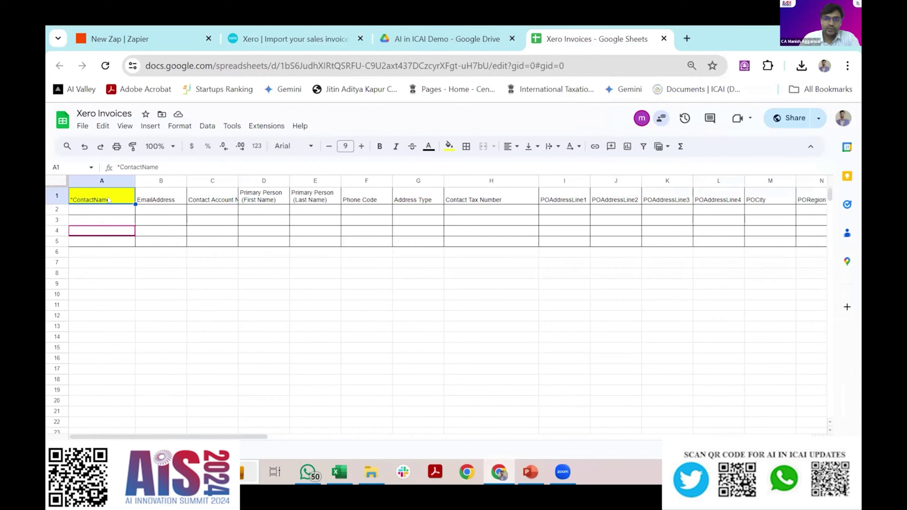
pyautogui.press('Right')
pyautogui.press('Right')
pyautogui.press('Right')
pyautogui.press('Right')
pyautogui.press('Right')
pyautogui.press('Right')
pyautogui.press('Right')
pyautogui.press('Right')
pyautogui.press('Right')
pyautogui.press('Right')
pyautogui.press('Right')
pyautogui.press('Right')
pyautogui.press('Right')
pyautogui.press('Right')
pyautogui.press('Right')
pyautogui.press('Right')
pyautogui.press('Right')
pyautogui.press('Right')
pyautogui.press('Right')
pyautogui.press('Right')
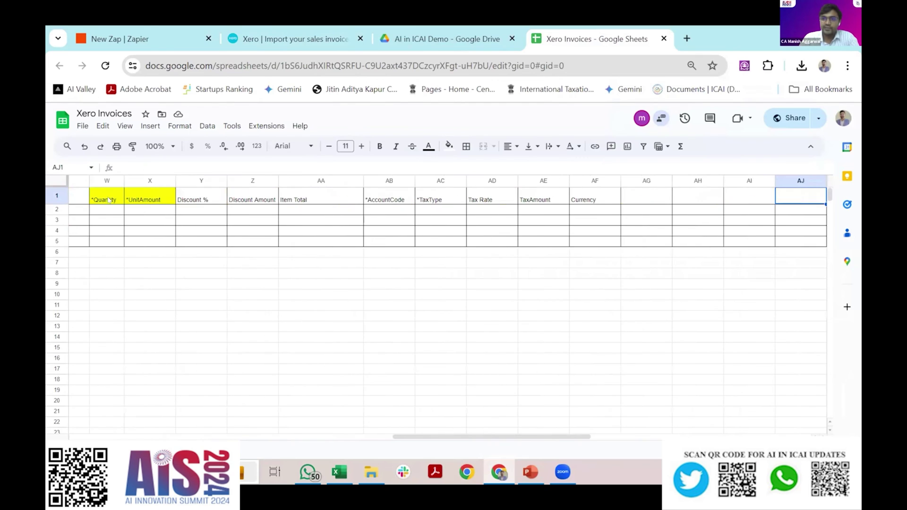
pyautogui.press('Left')
pyautogui.press('Left')
pyautogui.press('Left')
pyautogui.press('Left')
pyautogui.press('Left')
pyautogui.press('Left')
pyautogui.press('Left')
pyautogui.press('Left')
pyautogui.press('Left')
pyautogui.press('Left')
pyautogui.press('Left')
pyautogui.press('Left')
pyautogui.press('Left')
pyautogui.press('Left')
pyautogui.press('Left')
pyautogui.press('Left')
pyautogui.press('Left')
pyautogui.press('Left')
pyautogui.press('Left')
pyautogui.press('Left')
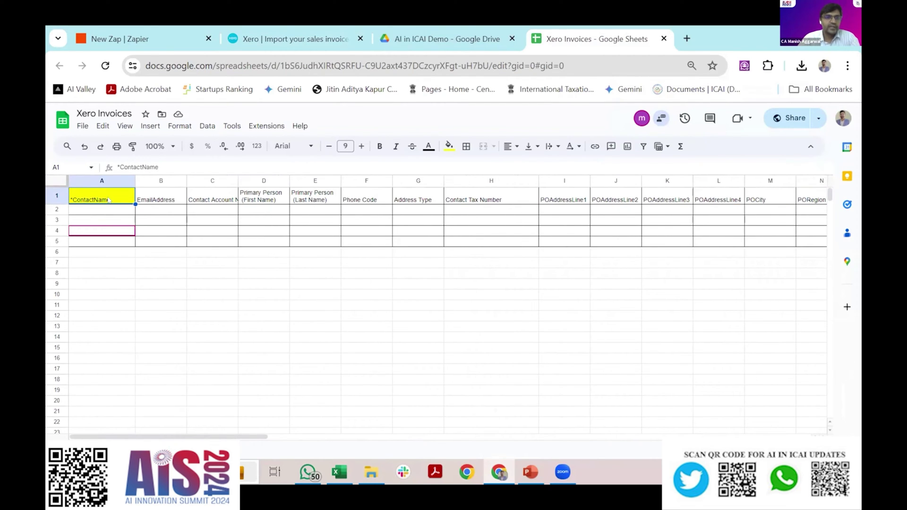
pyautogui.click(103, 209)
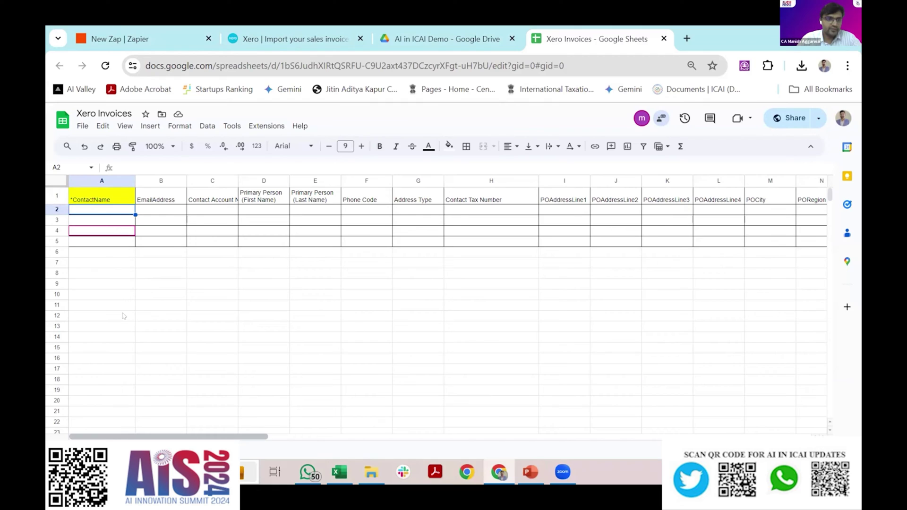
# Step: Copy the first invoice row (Flipkart Online Sales), A2:AF2, from the Excel invoice template
pyautogui.click(96, 201)
pyautogui.click(96, 212)
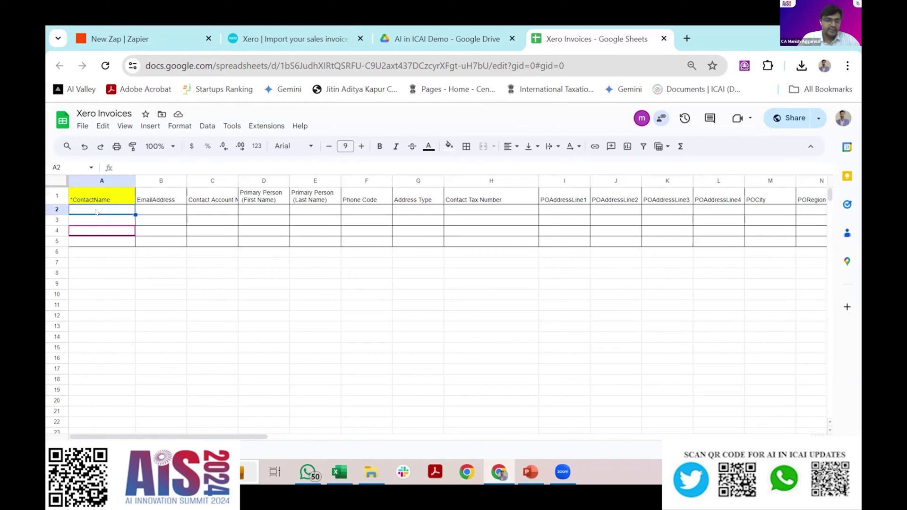
pyautogui.hotkey('alt', 'Tab')
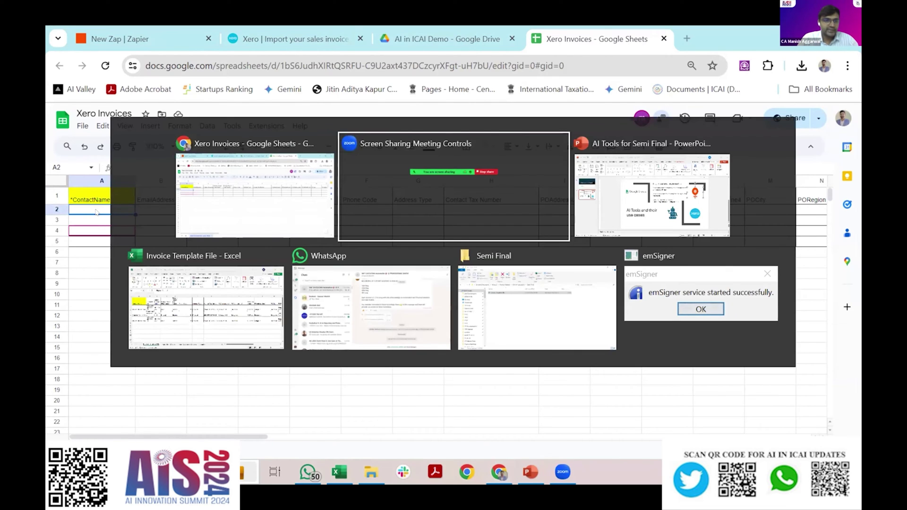
pyautogui.hotkey('alt', 'Tab')
pyautogui.hotkey('alt', 'Tab')
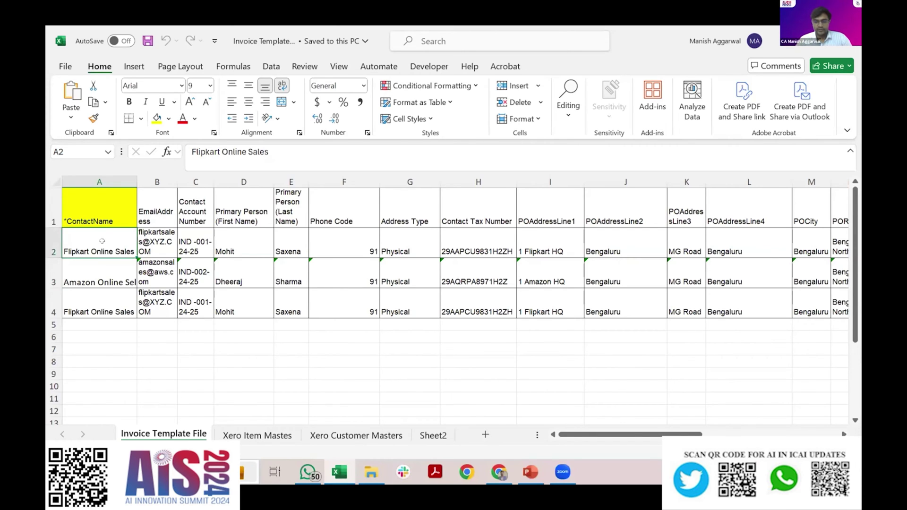
pyautogui.hotkey('ctrl', 'shift', 'Right')
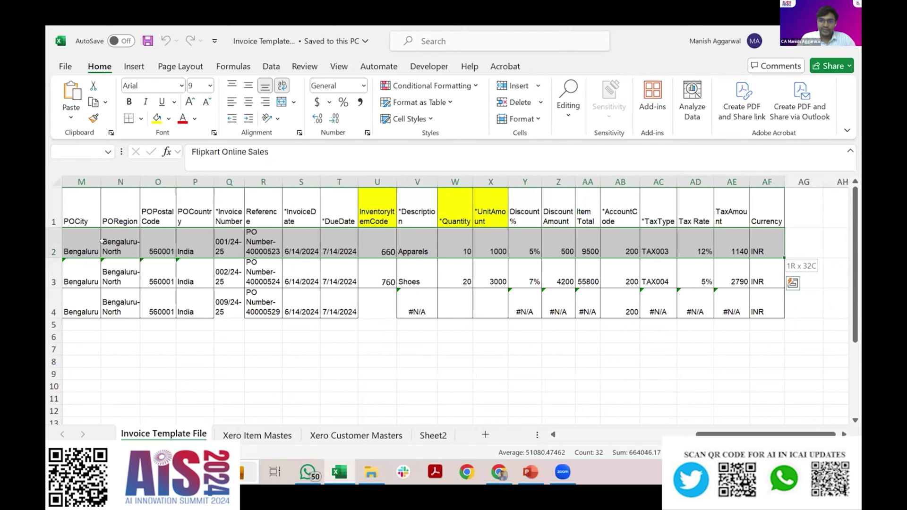
pyautogui.hotkey('ctrl', 'c')
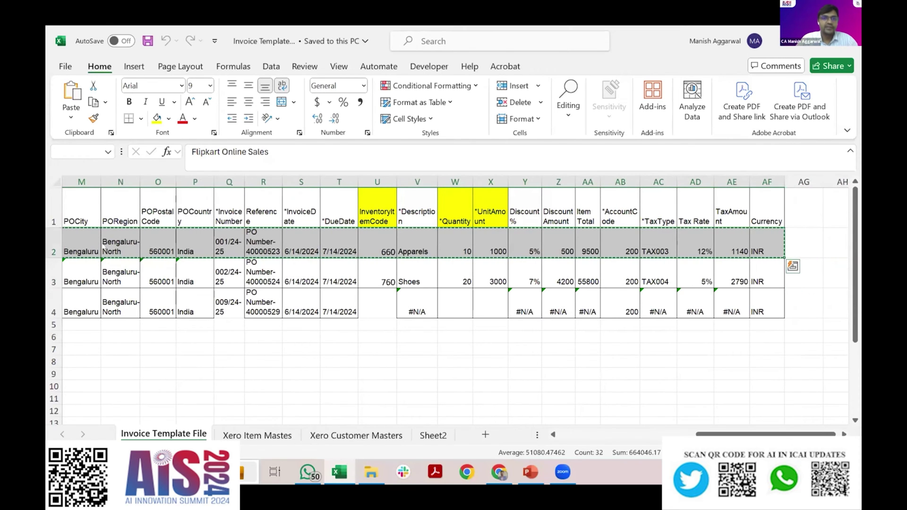
# Step: Paste the copied invoice row into cell A2 of the Xero Invoices Google Sheet
pyautogui.hotkey('alt', 'Tab')
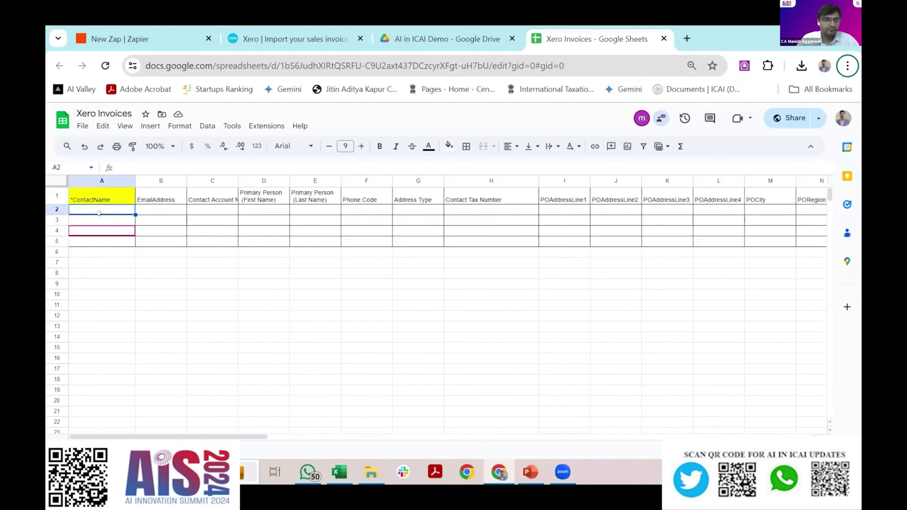
pyautogui.hotkey('alt', 'Tab')
pyautogui.hscroll(-10, 99, 213)
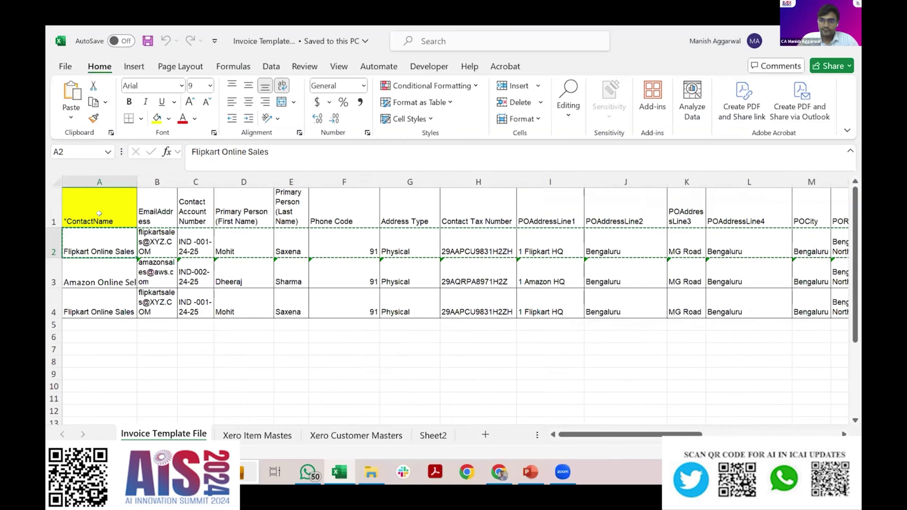
pyautogui.hscroll(10, 99, 213)
pyautogui.hotkey('alt', 'Tab')
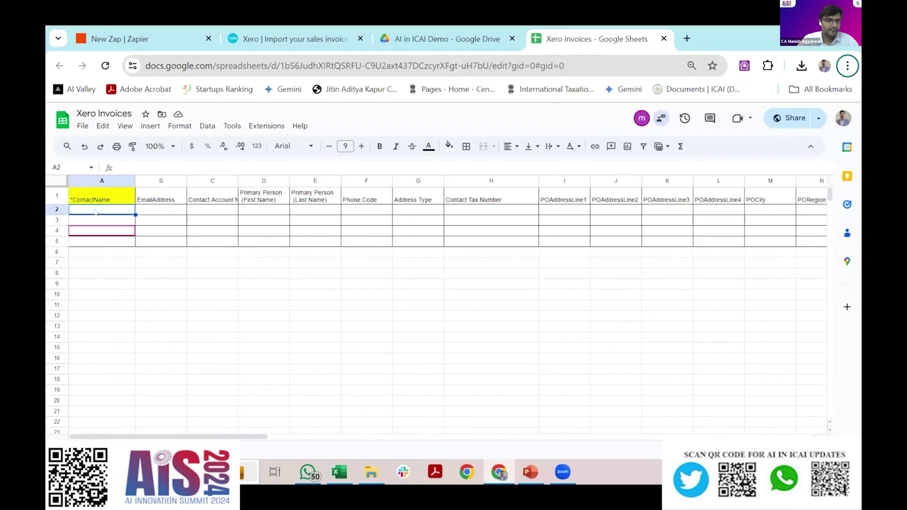
pyautogui.click(96, 212)
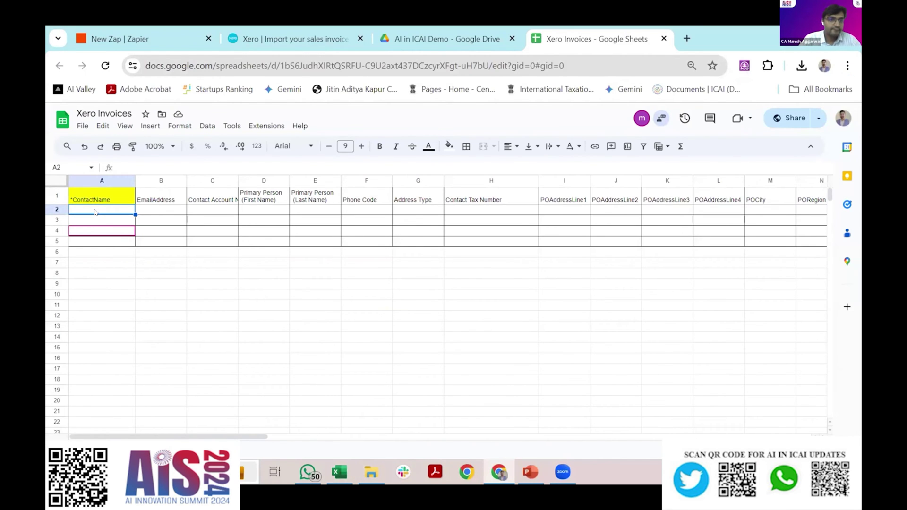
pyautogui.hotkey('ctrl', 'v')
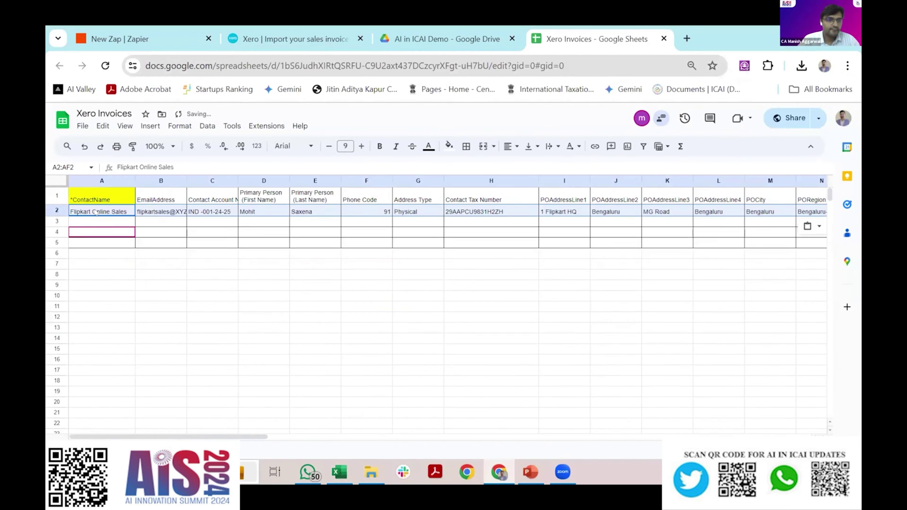
# Step: Point the new-row trigger at spreadsheet Xero Invoices, worksheet 'Xero Invoices for June-2024'
pyautogui.click(137, 47)
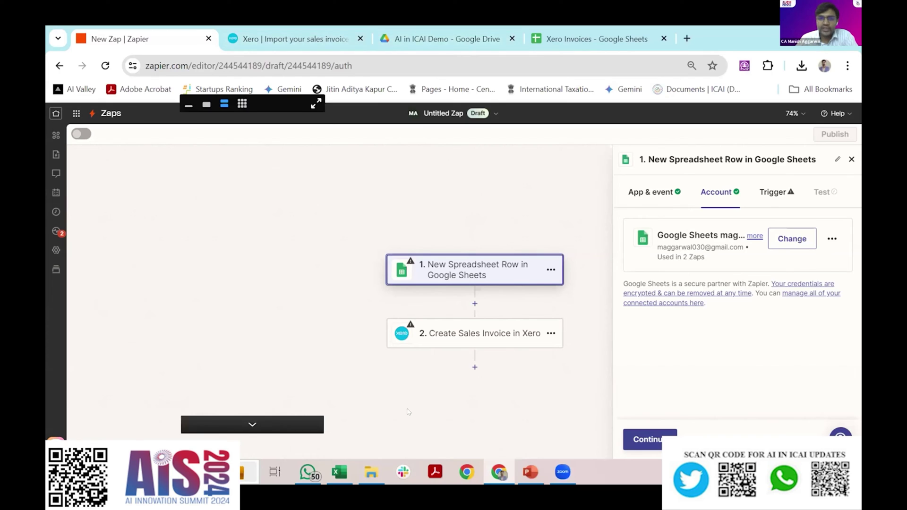
pyautogui.click(649, 440)
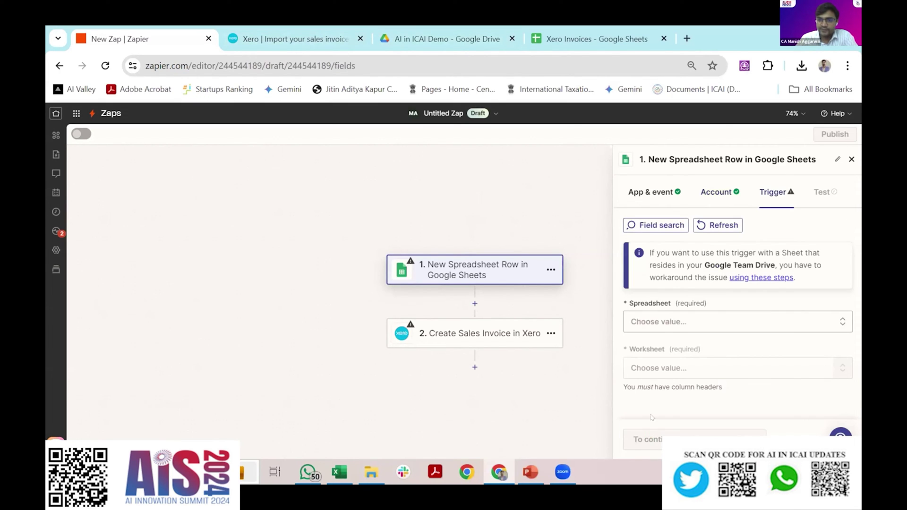
pyautogui.click(663, 321)
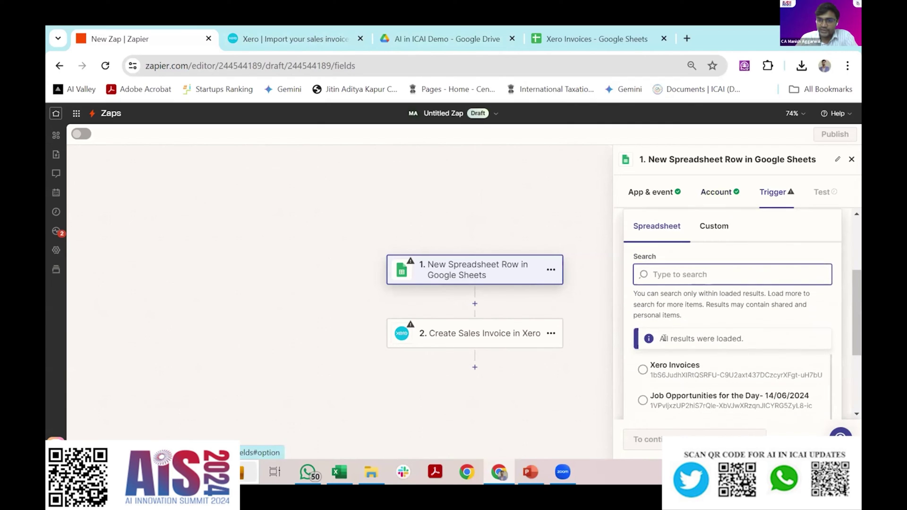
pyautogui.click(671, 367)
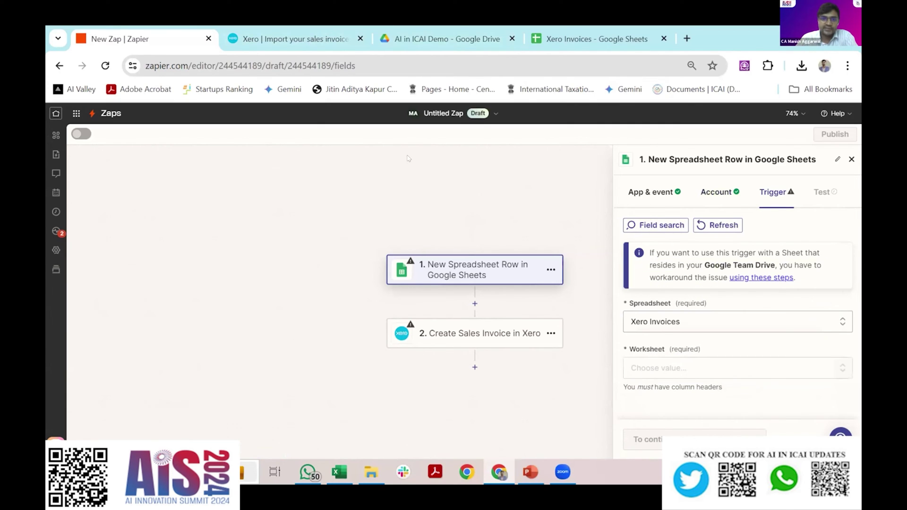
pyautogui.hotkey('ctrl', '4')
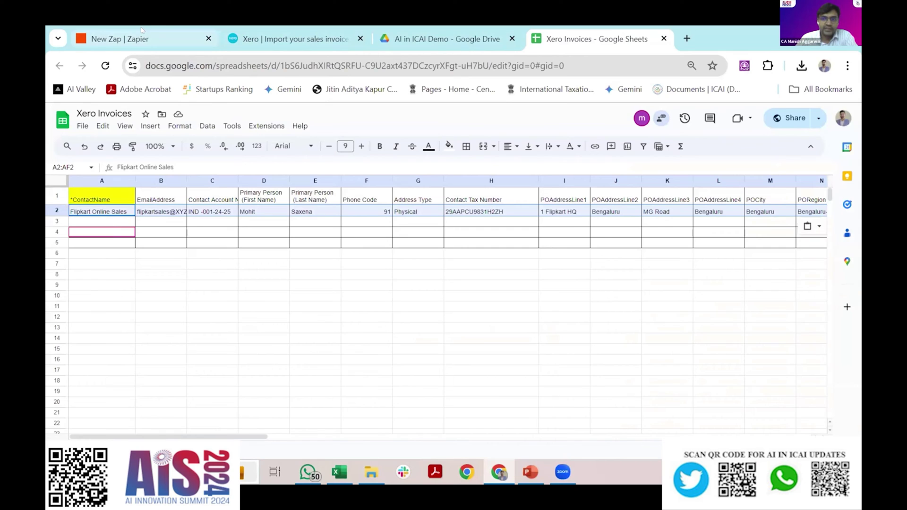
pyautogui.hotkey('ctrl', '1')
pyautogui.click(728, 239)
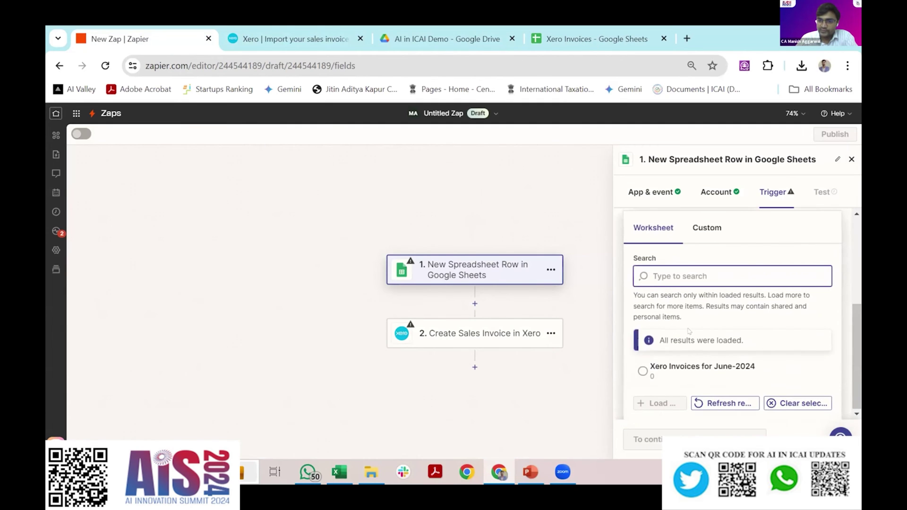
pyautogui.click(685, 368)
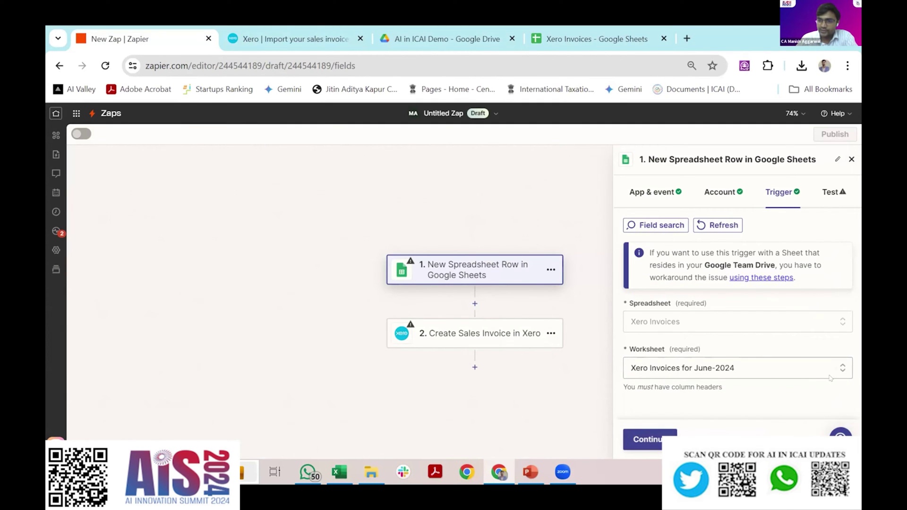
pyautogui.click(656, 440)
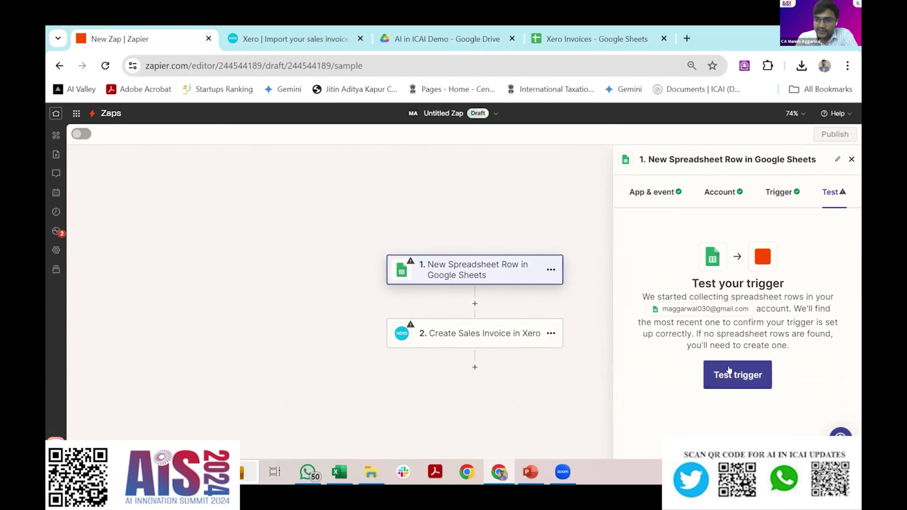
# Step: Test the trigger to pull a sample row and compare it with the spreadsheet
pyautogui.click(729, 371)
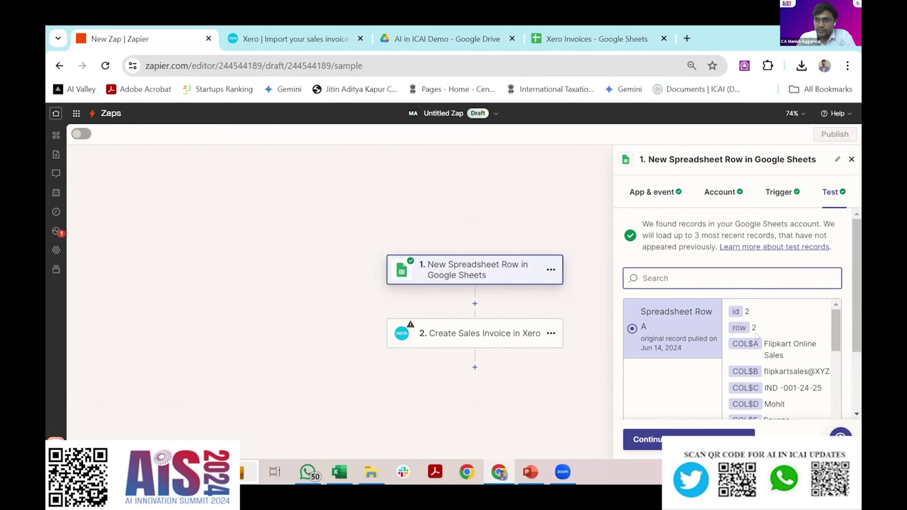
pyautogui.click(553, 43)
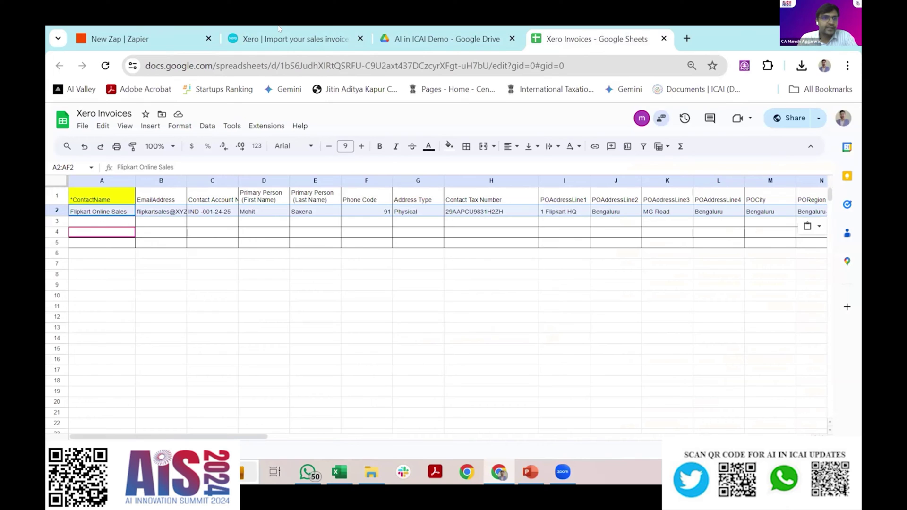
pyautogui.click(149, 47)
# Step: Continue to the Xero Create Sales Invoice action step
pyautogui.scroll(-6, 775, 345)
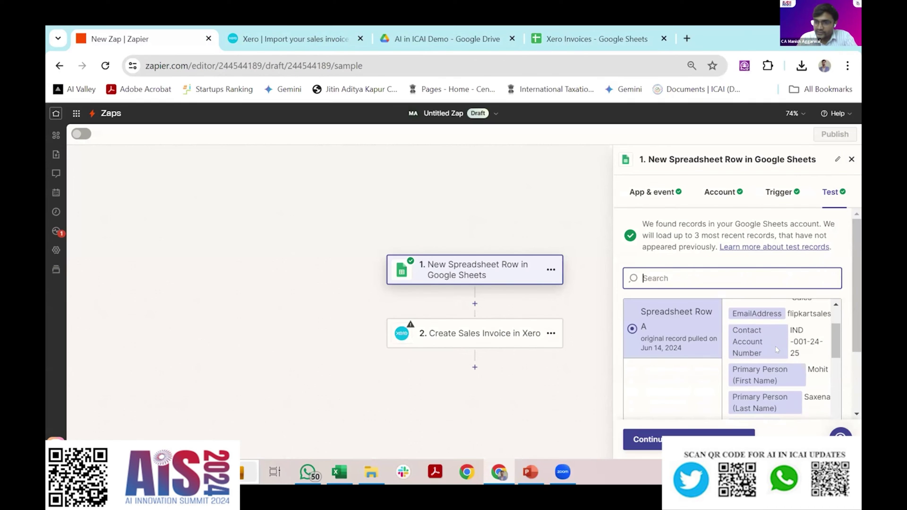
pyautogui.scroll(-6, 776, 349)
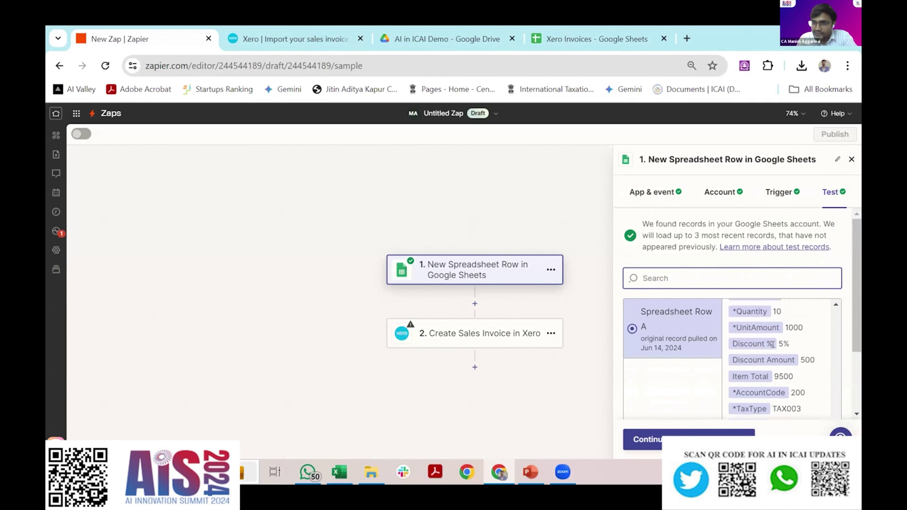
pyautogui.scroll(-5, 788, 371)
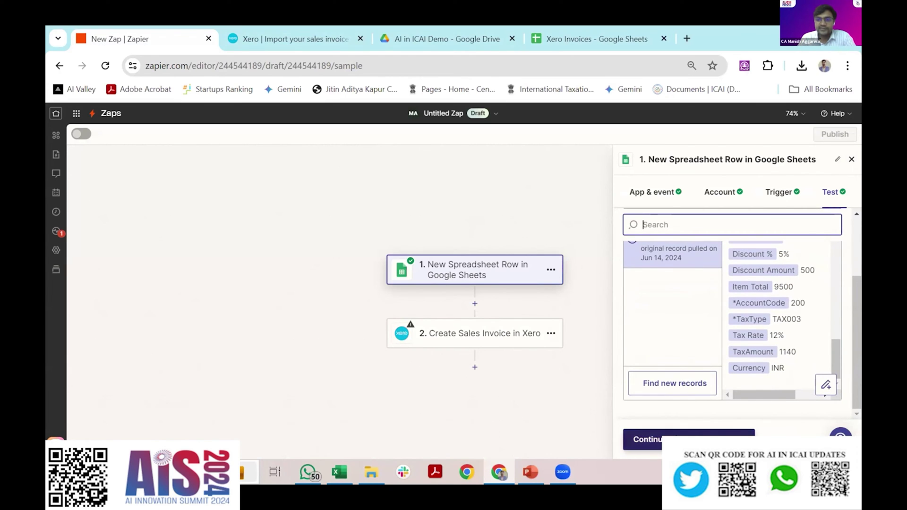
pyautogui.click(690, 439)
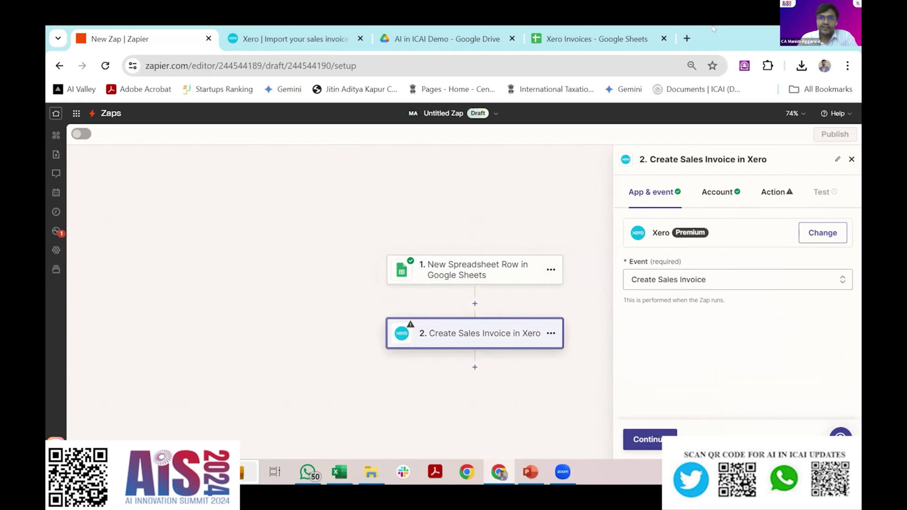
# Step: Continue past the Xero account setup and choose the only available Xero organization
pyautogui.click(596, 39)
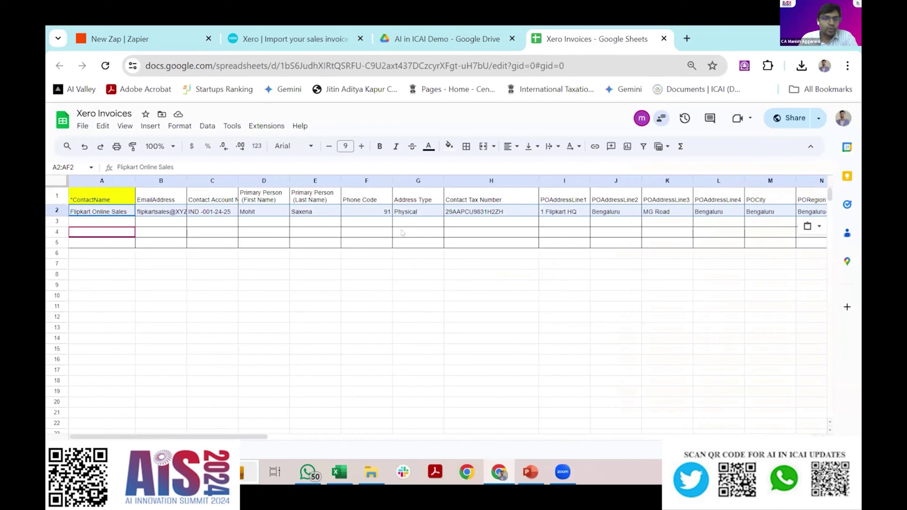
pyautogui.hotkey('ctrl', '1')
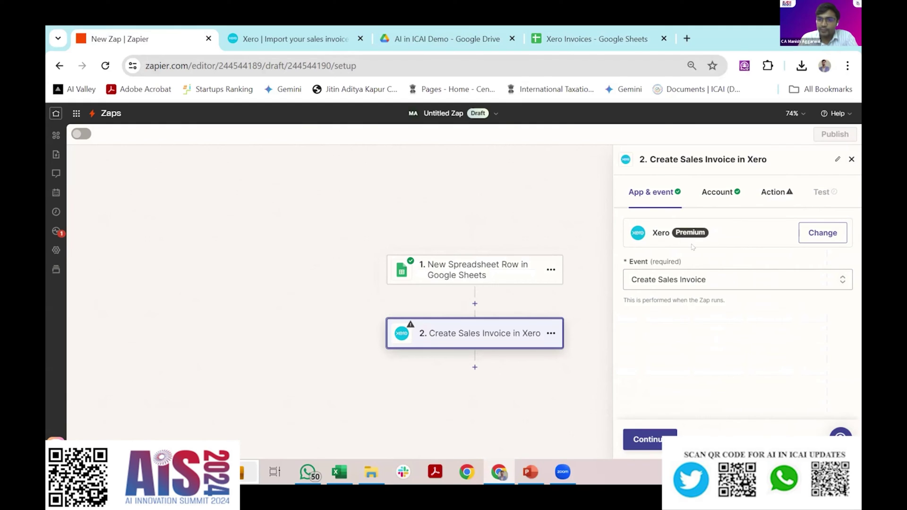
pyautogui.click(655, 439)
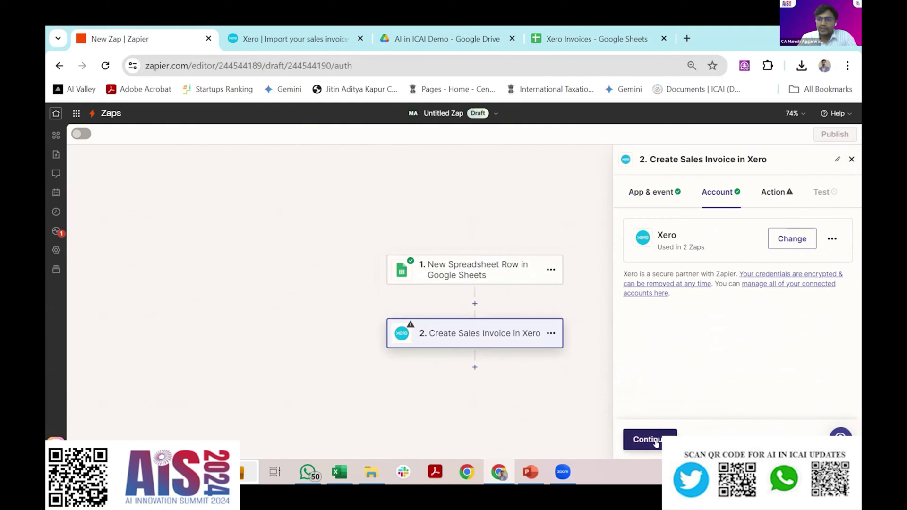
pyautogui.click(655, 439)
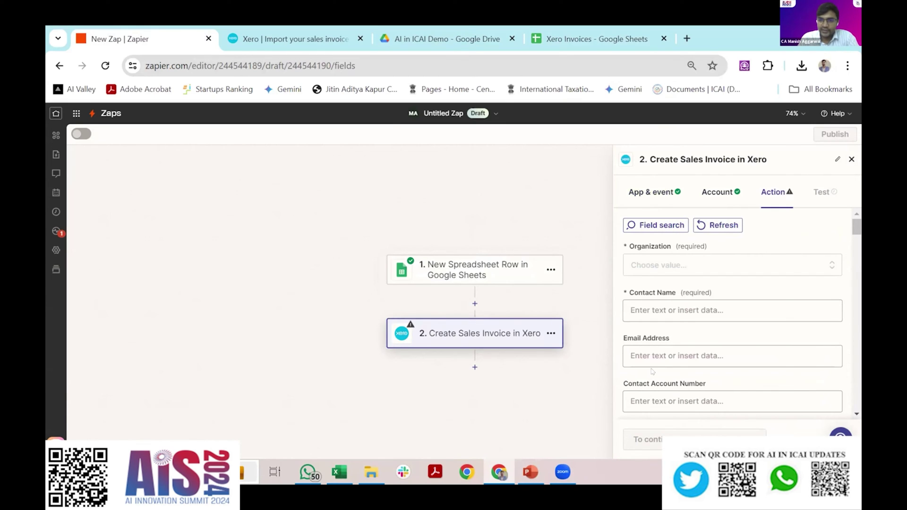
pyautogui.click(648, 264)
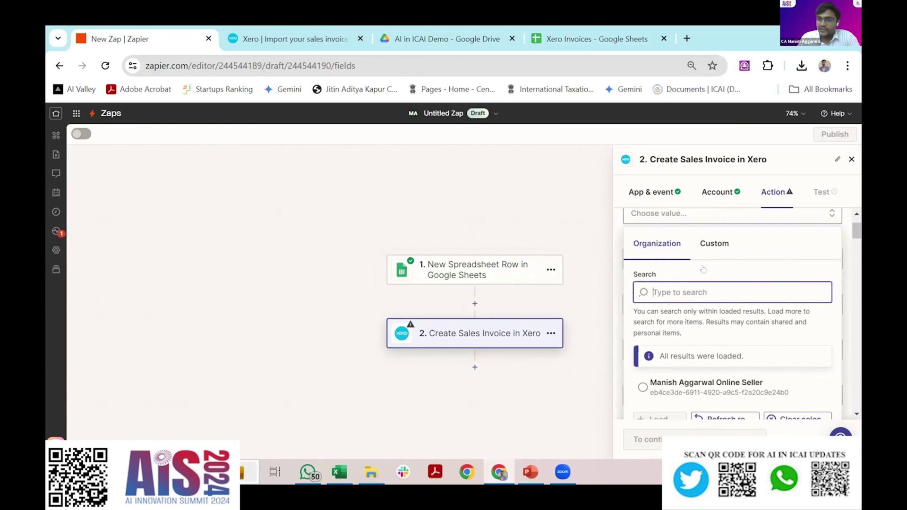
pyautogui.scroll(-2, 674, 315)
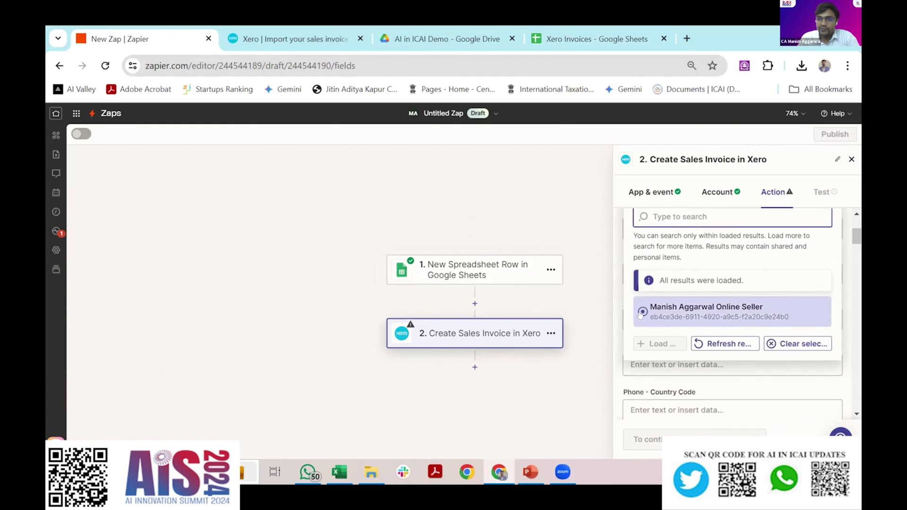
pyautogui.click(673, 312)
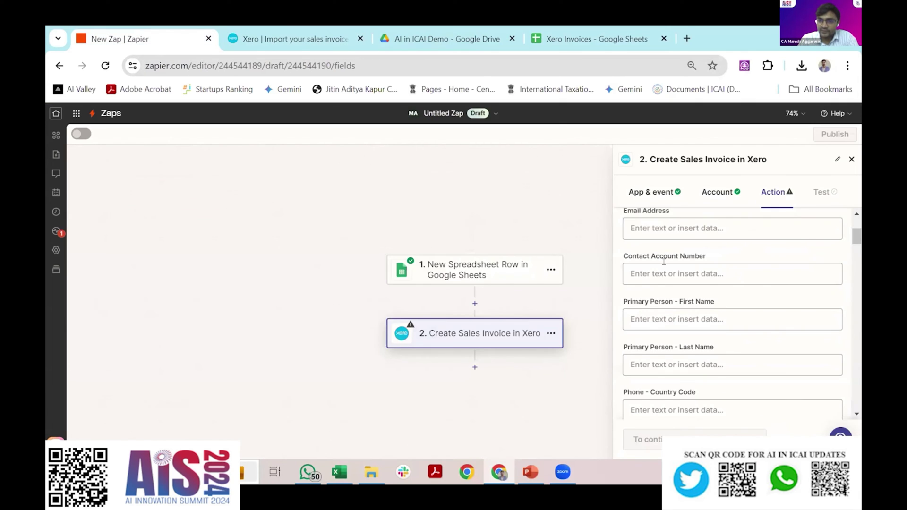
# Step: Map the invoice's Contact Name to the sheet's ContactName field
pyautogui.scroll(5, 666, 273)
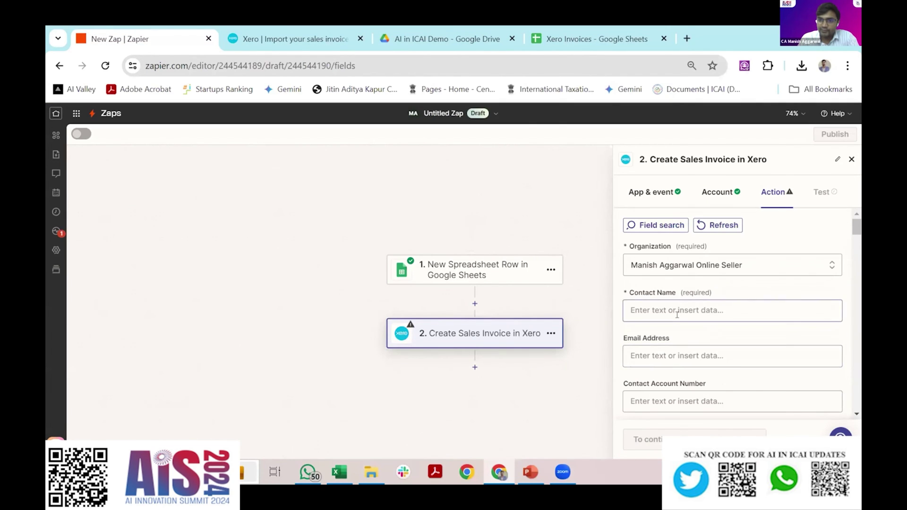
pyautogui.click(677, 312)
pyautogui.scroll(-2, 680, 307)
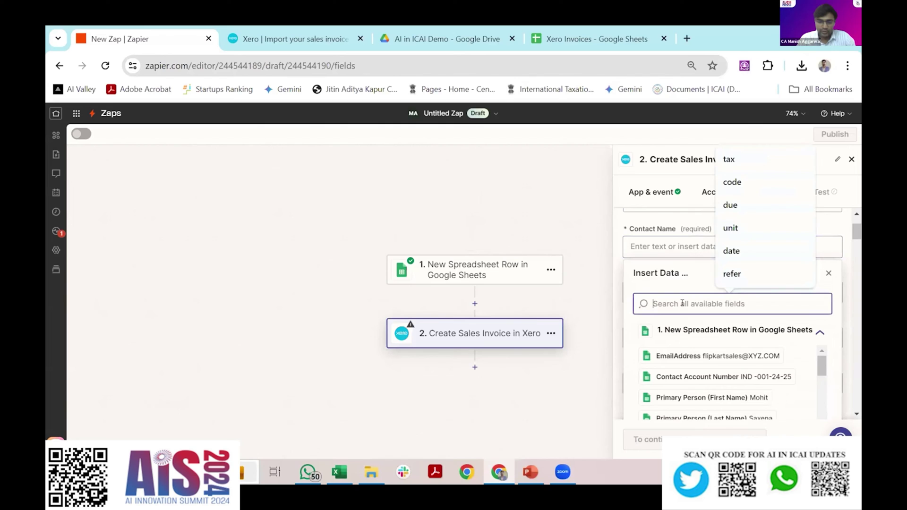
pyautogui.write('contac')
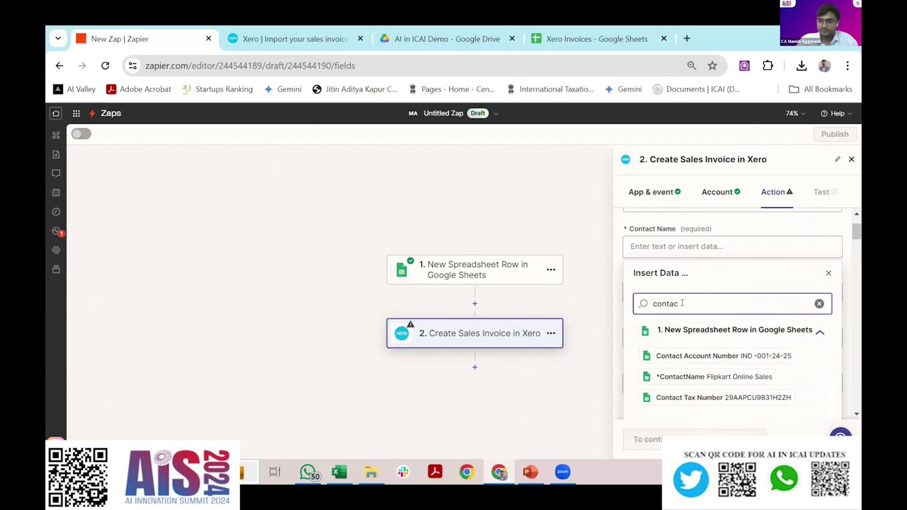
pyautogui.click(803, 377)
pyautogui.click(580, 303)
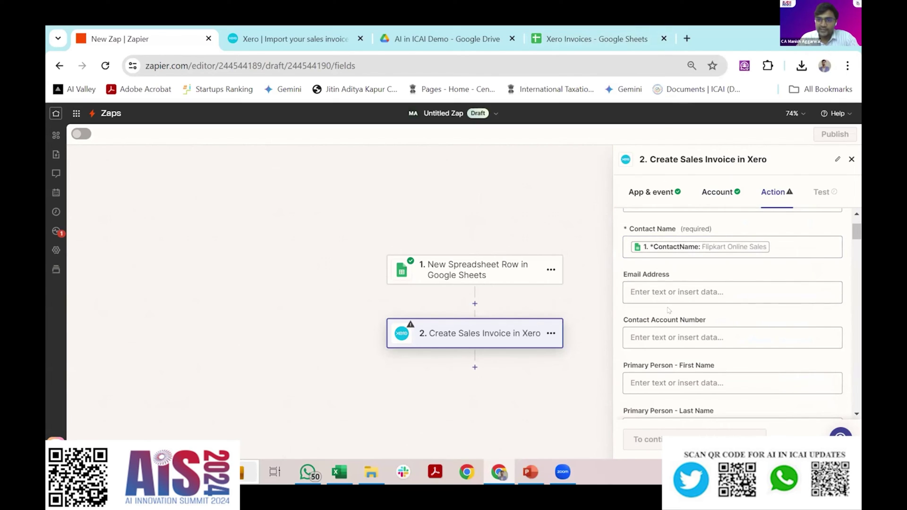
# Step: Map Contact Tax Number to the sheet's Contact Tax Number column
pyautogui.scroll(-4, 680, 323)
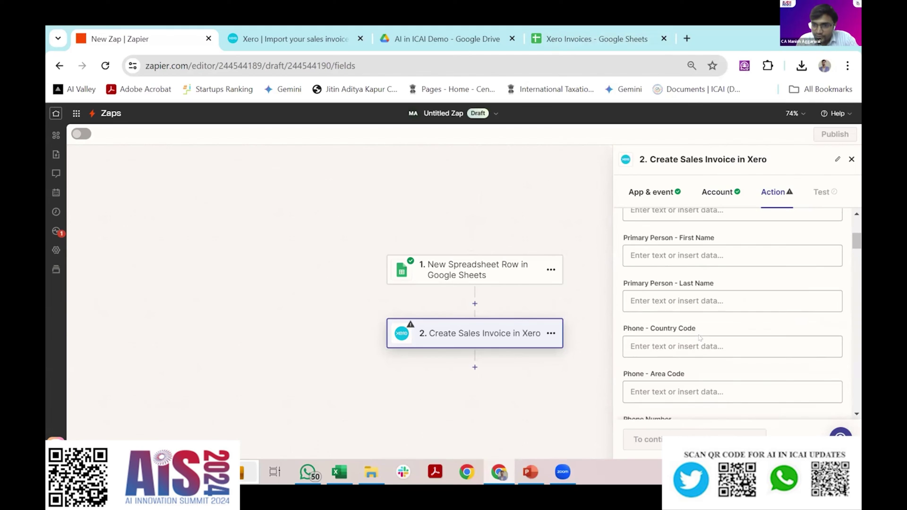
pyautogui.scroll(-5, 696, 332)
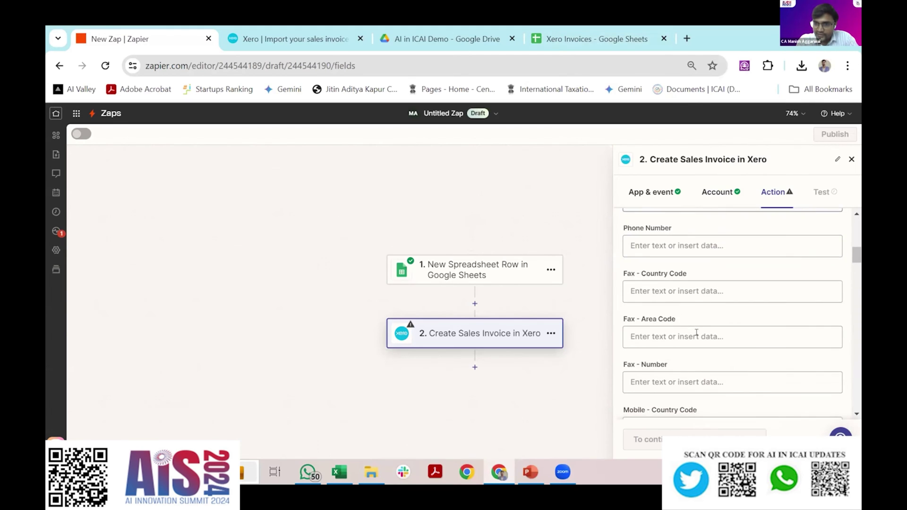
pyautogui.scroll(-6, 696, 332)
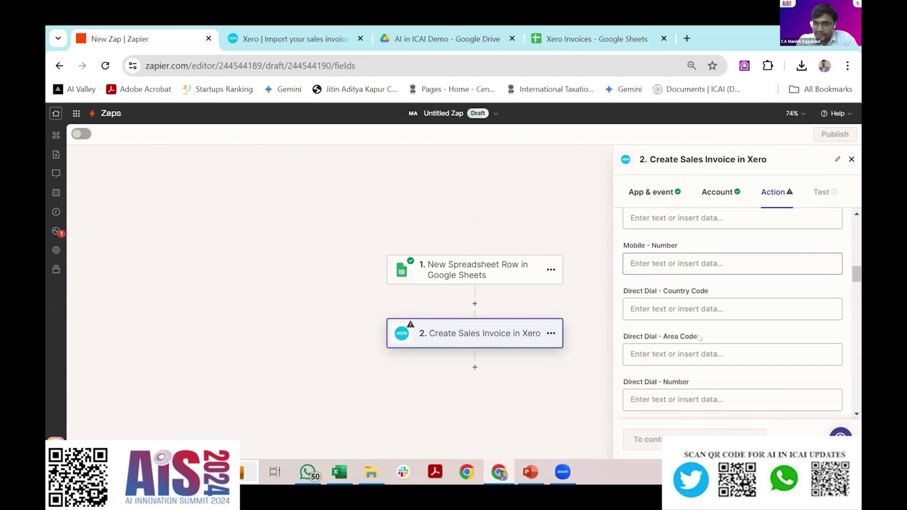
pyautogui.scroll(-5, 700, 337)
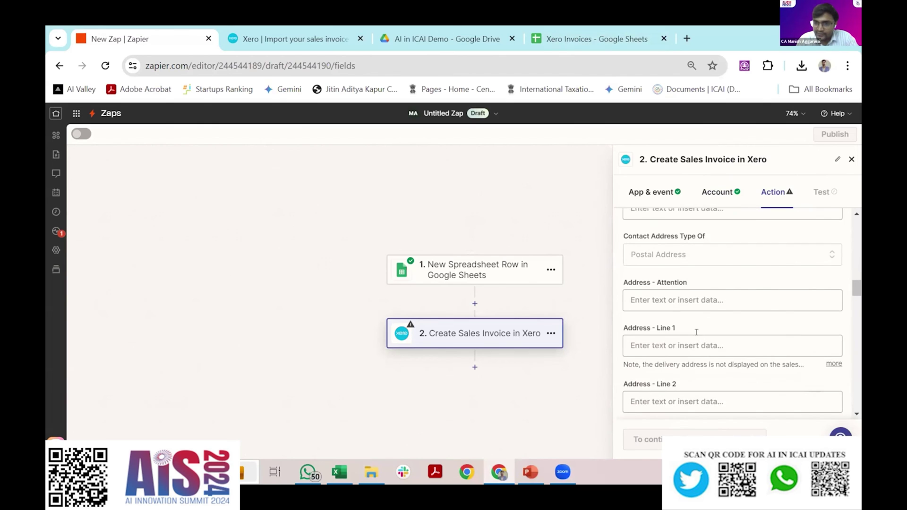
pyautogui.scroll(-6, 696, 332)
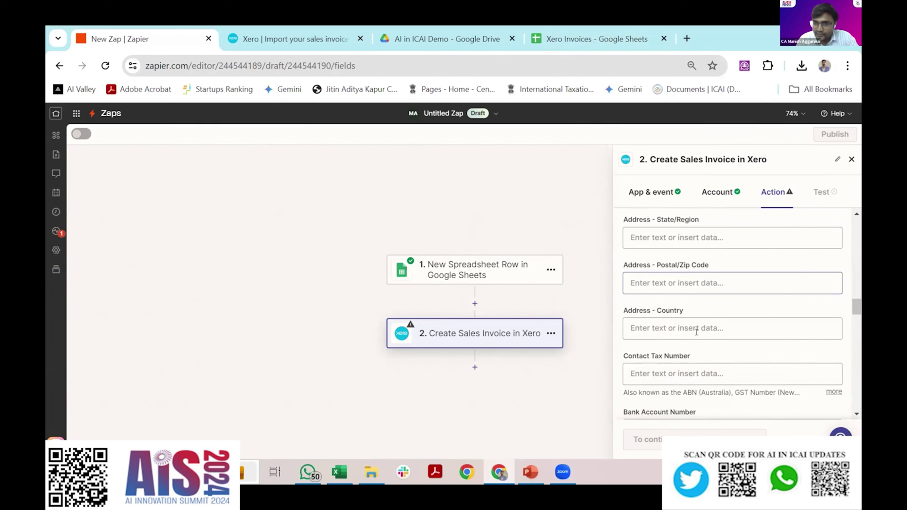
pyautogui.click(684, 311)
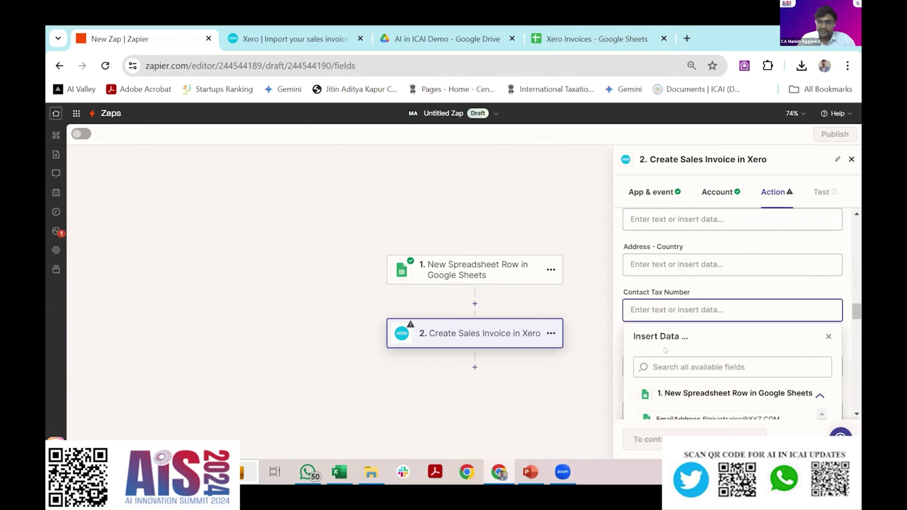
pyautogui.click(676, 367)
pyautogui.write('tax nu')
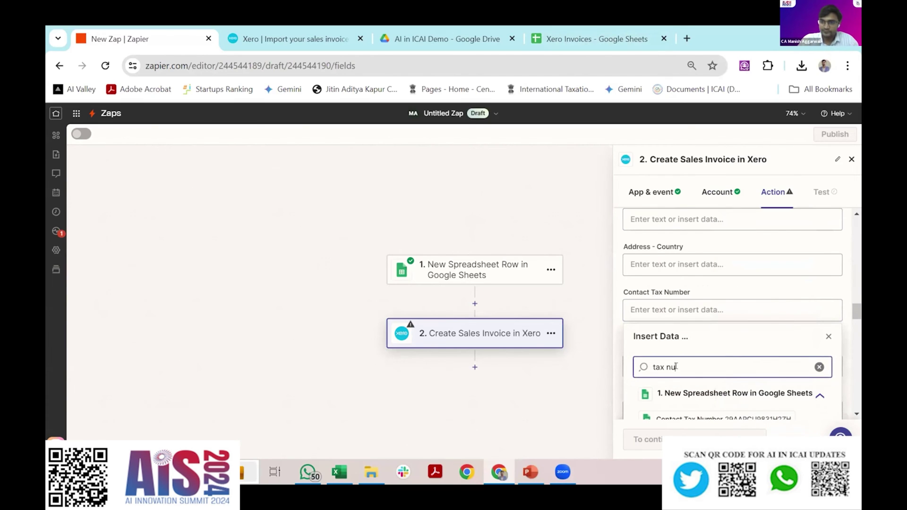
pyautogui.scroll(-2, 676, 366)
pyautogui.click(723, 355)
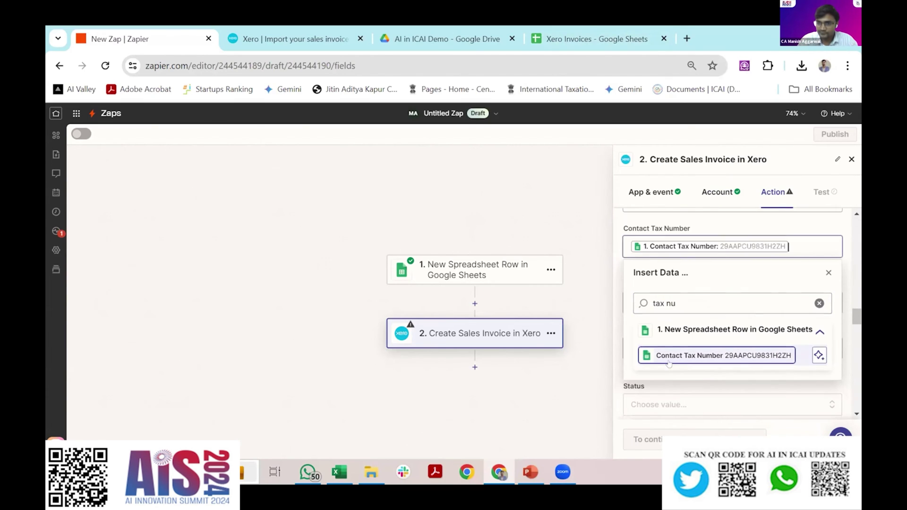
pyautogui.scroll(-4, 683, 325)
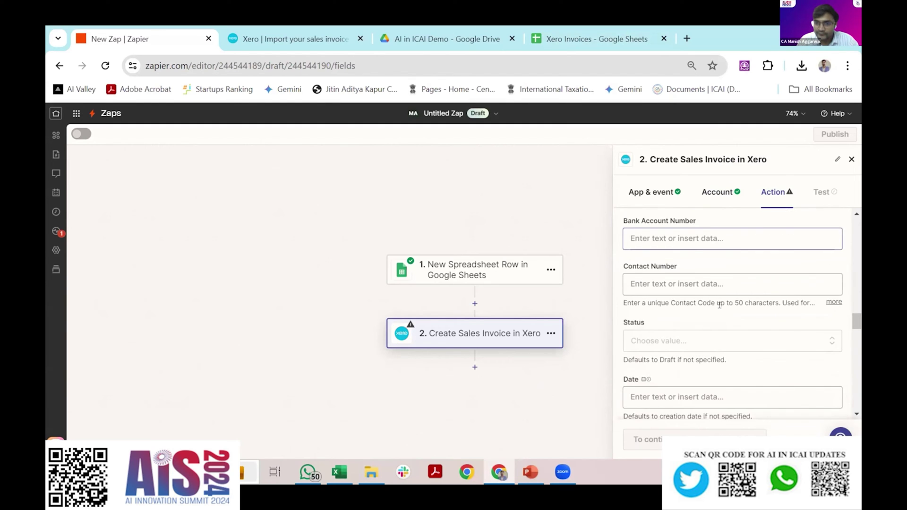
# Step: Set the invoice Status to Draft and Currency to Indian Rupee
pyautogui.click(676, 282)
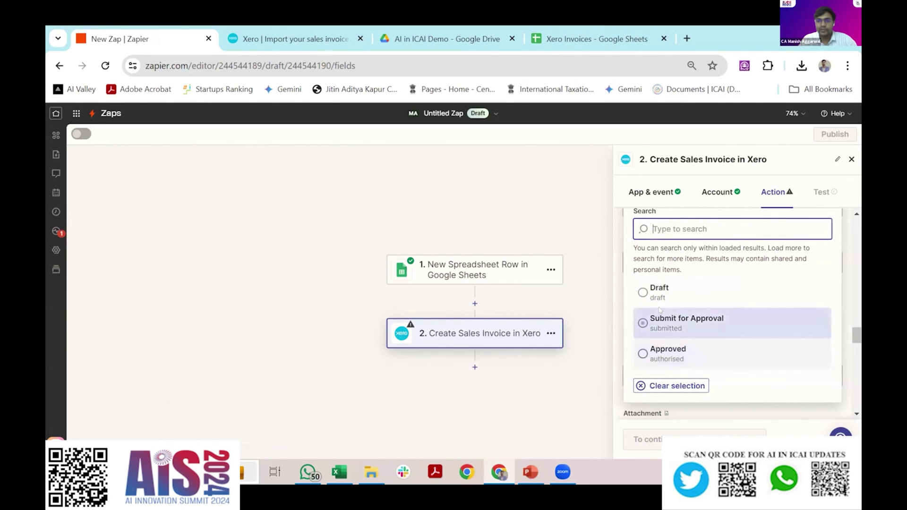
pyautogui.click(650, 295)
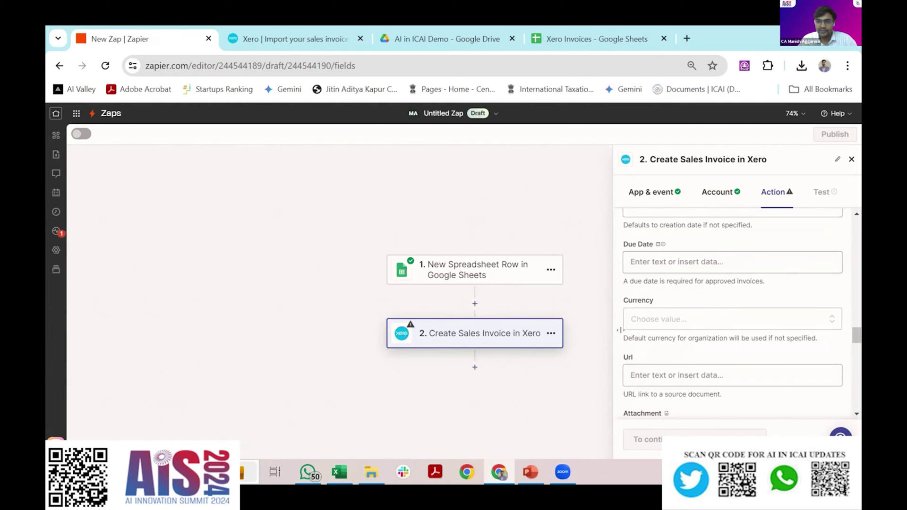
pyautogui.click(689, 322)
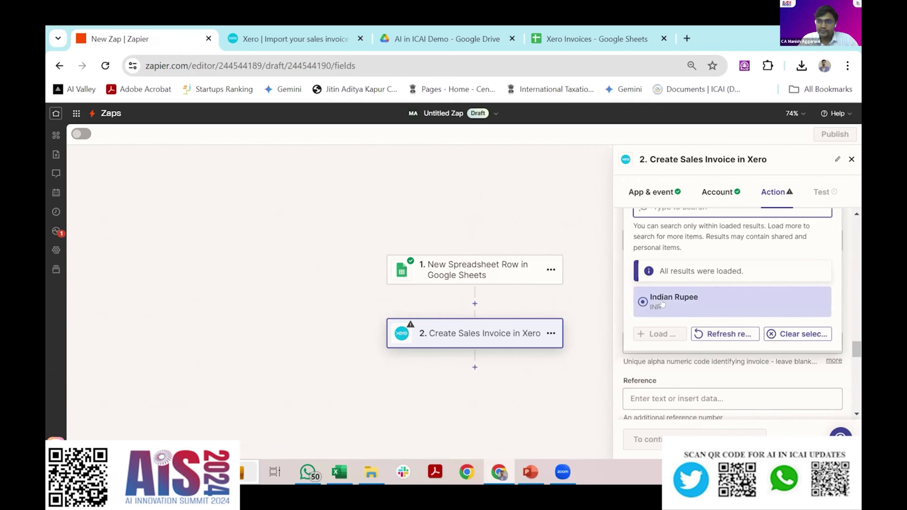
pyautogui.click(662, 303)
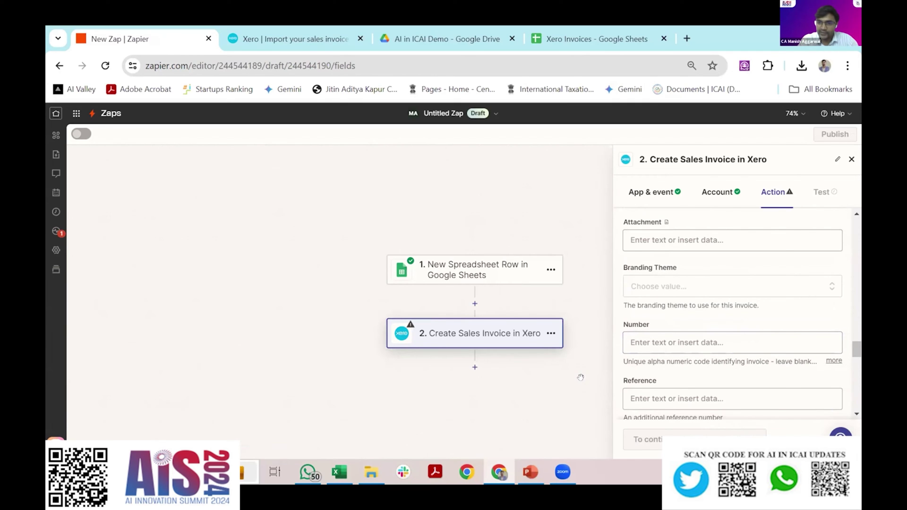
# Step: Map the invoice Reference to the sheet's Reference field (PO Number- 40000523)
pyautogui.scroll(-2, 581, 377)
pyautogui.click(680, 398)
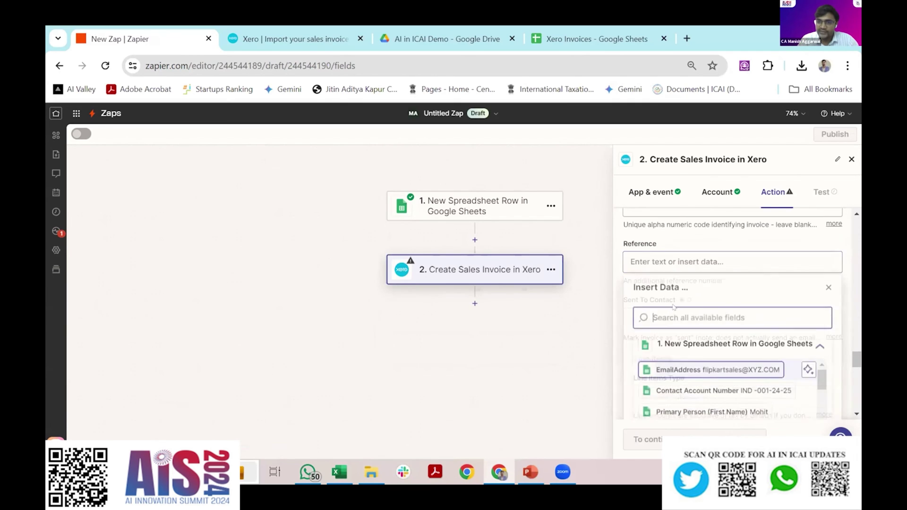
pyautogui.write('refer')
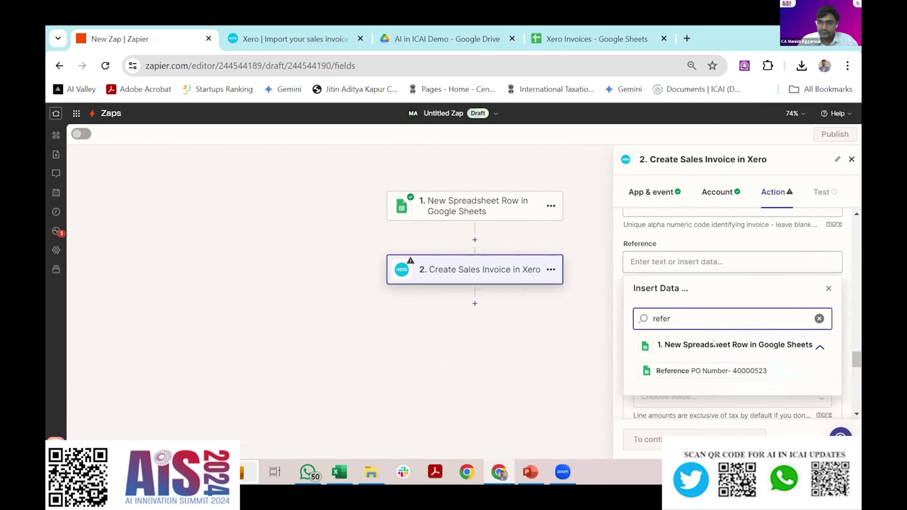
pyautogui.click(711, 370)
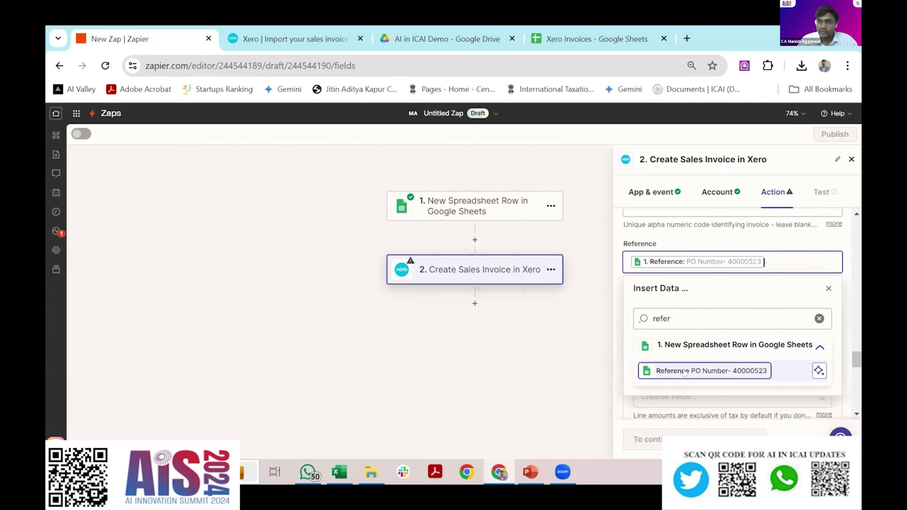
pyautogui.click(522, 340)
pyautogui.scroll(-3, 699, 326)
pyautogui.click(707, 310)
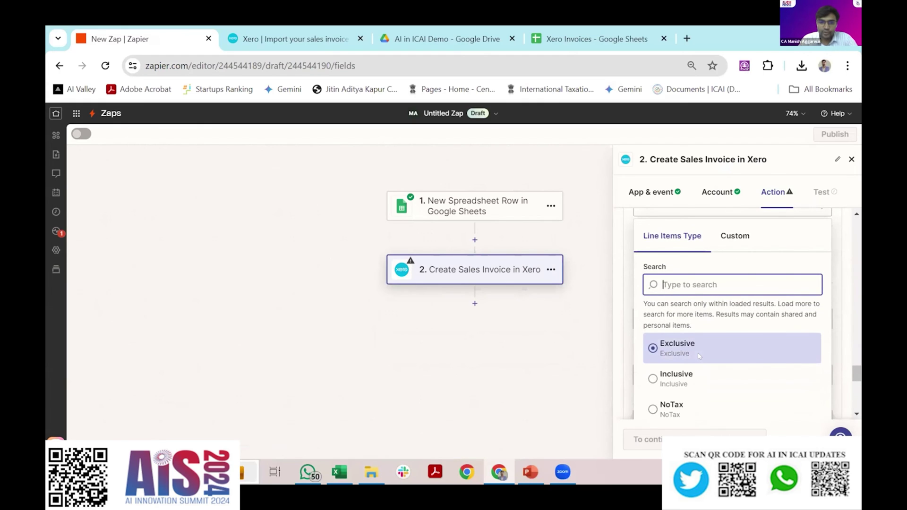
# Step: Make the invoice line amounts tax Exclusive
pyautogui.click(699, 355)
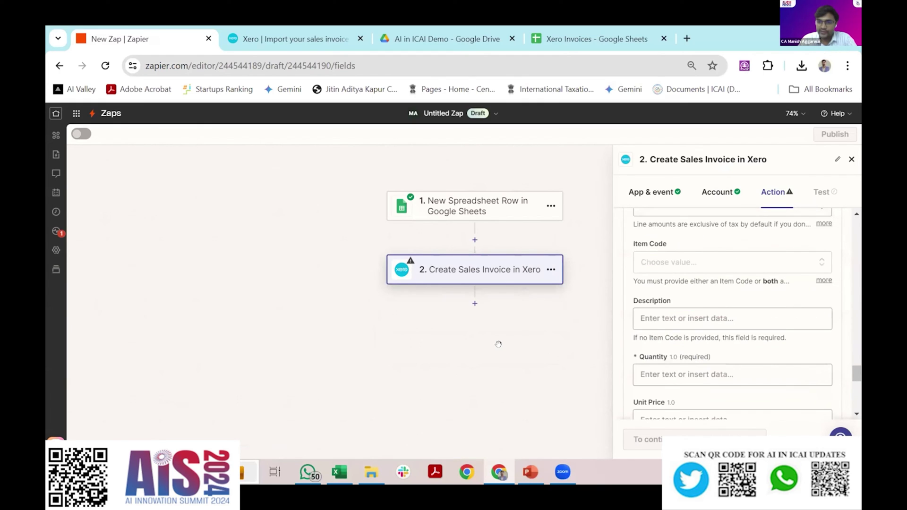
pyautogui.moveTo(498, 344); pyautogui.dragTo(499, 312)
pyautogui.scroll(3, 688, 316)
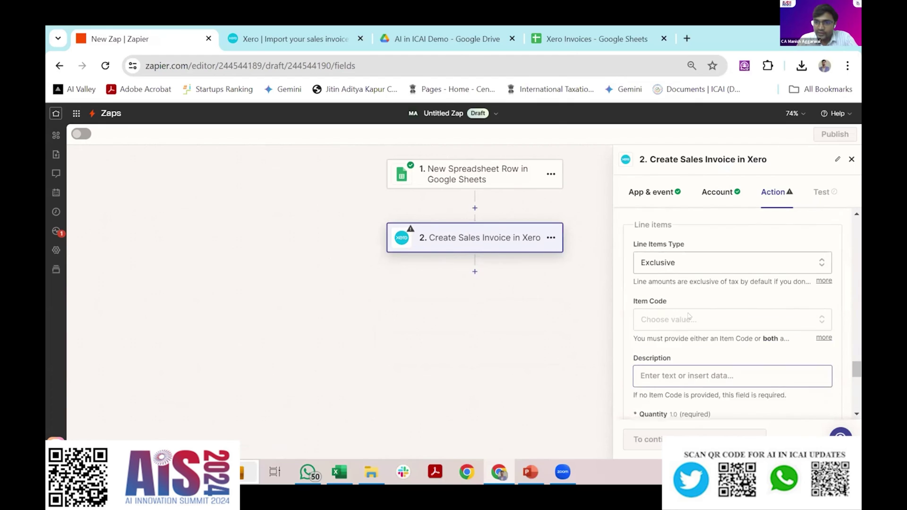
# Step: Map the line's Item Code to the sheet's InventoryItemCode field (660)
pyautogui.click(688, 326)
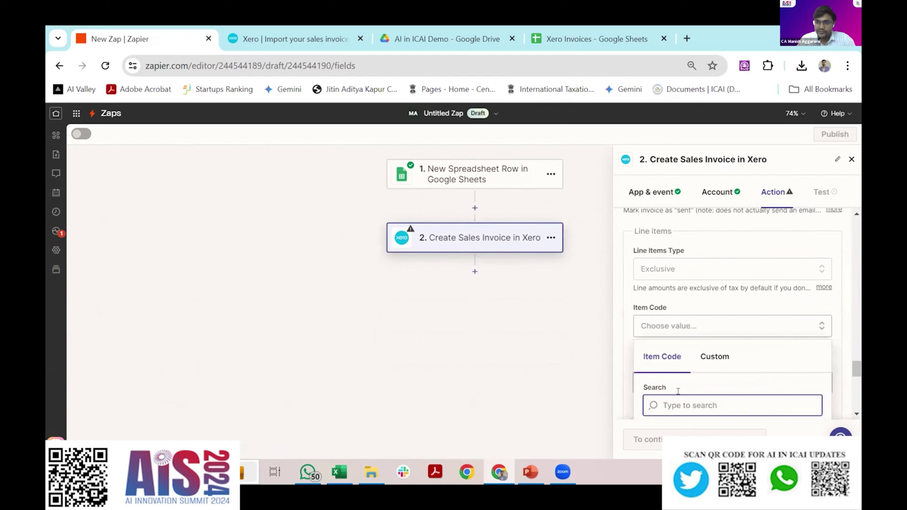
pyautogui.write('I')
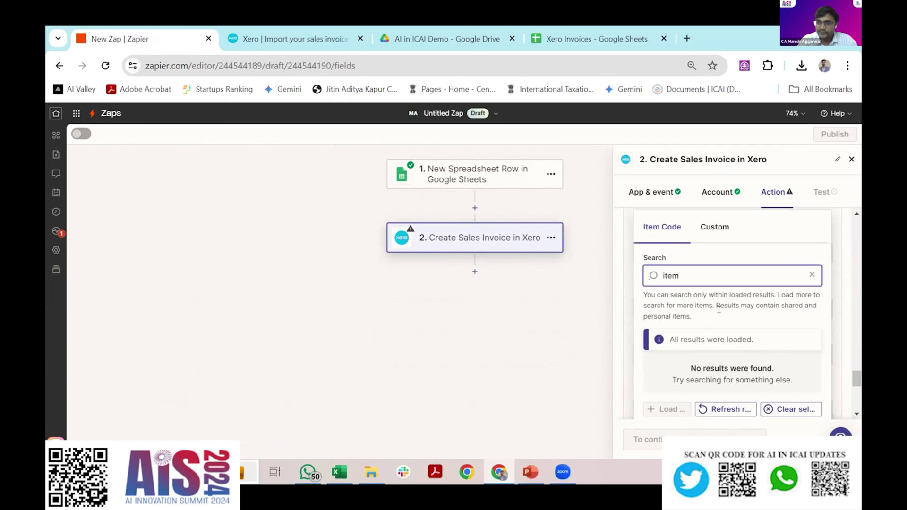
pyautogui.click(812, 277)
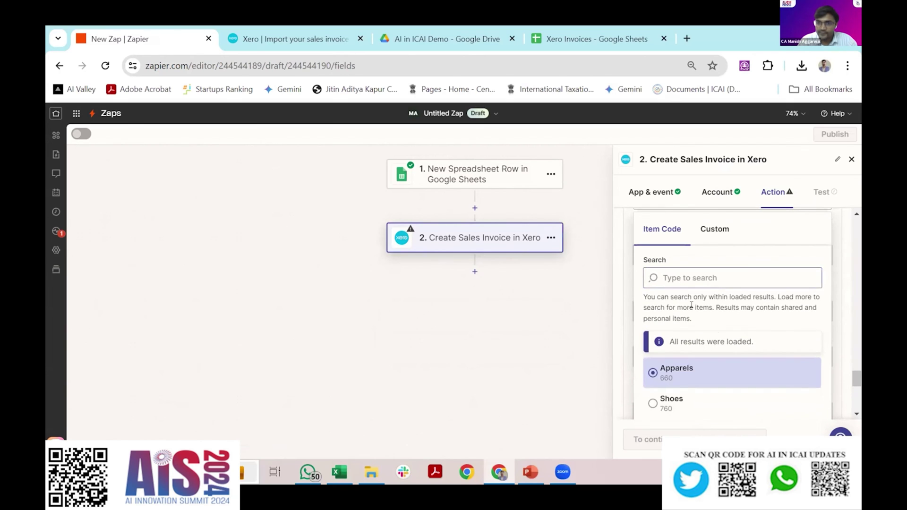
pyautogui.click(708, 237)
pyautogui.click(731, 267)
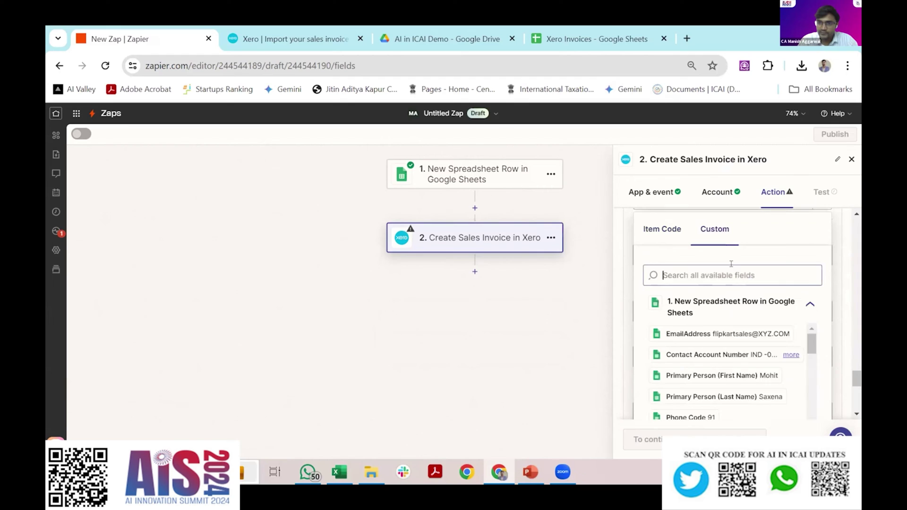
pyautogui.write('item')
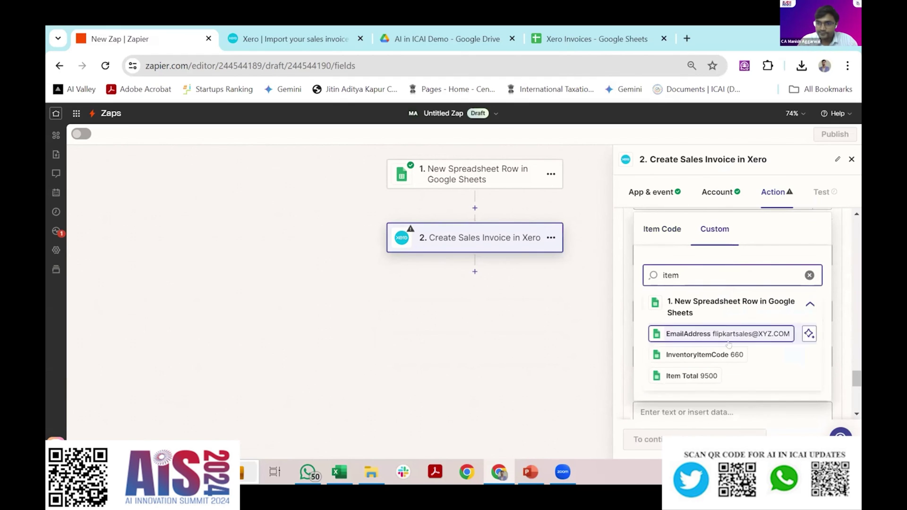
pyautogui.click(718, 355)
pyautogui.scroll(-2, 696, 358)
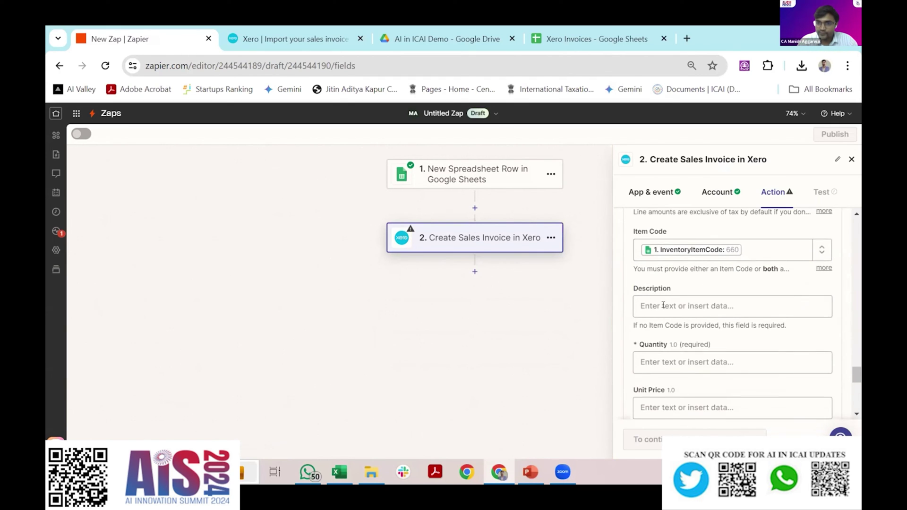
# Step: Map the line Quantity to the sheet's Quantity field (10)
pyautogui.click(696, 362)
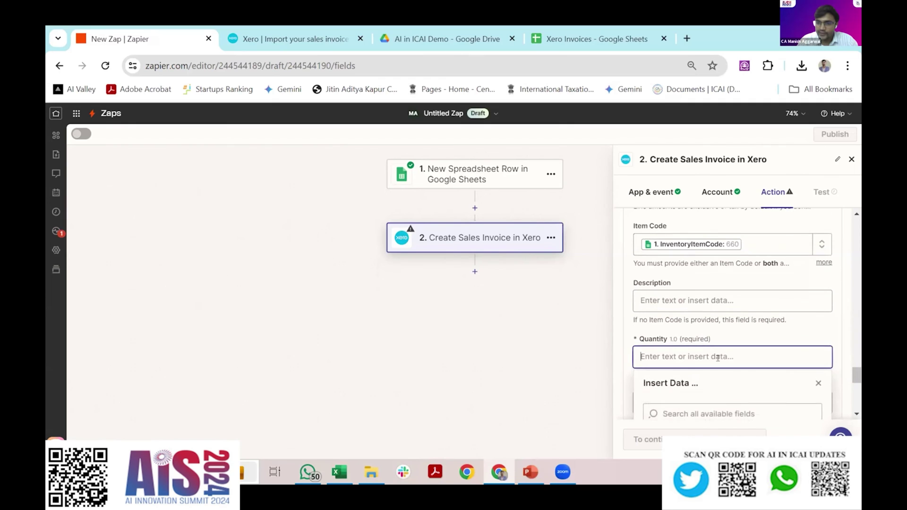
pyautogui.scroll(-2, 699, 359)
pyautogui.click(702, 344)
pyautogui.write('quant')
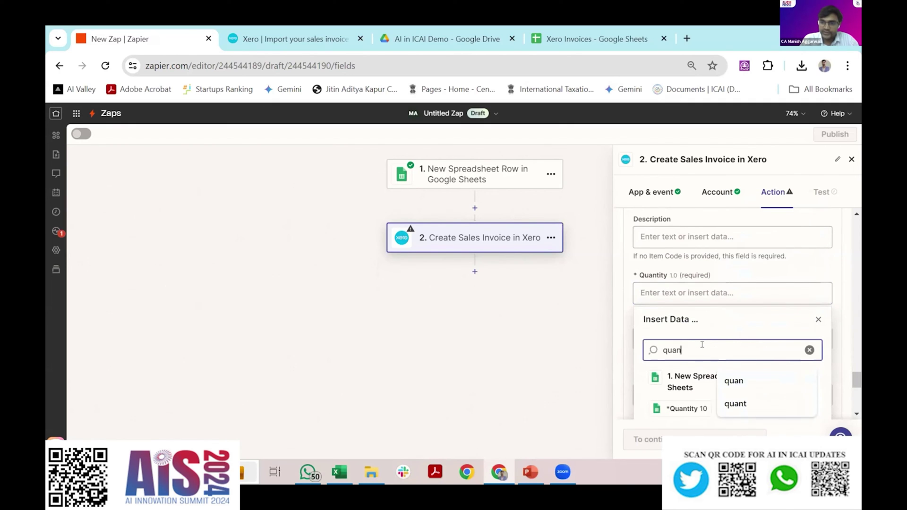
pyautogui.click(680, 408)
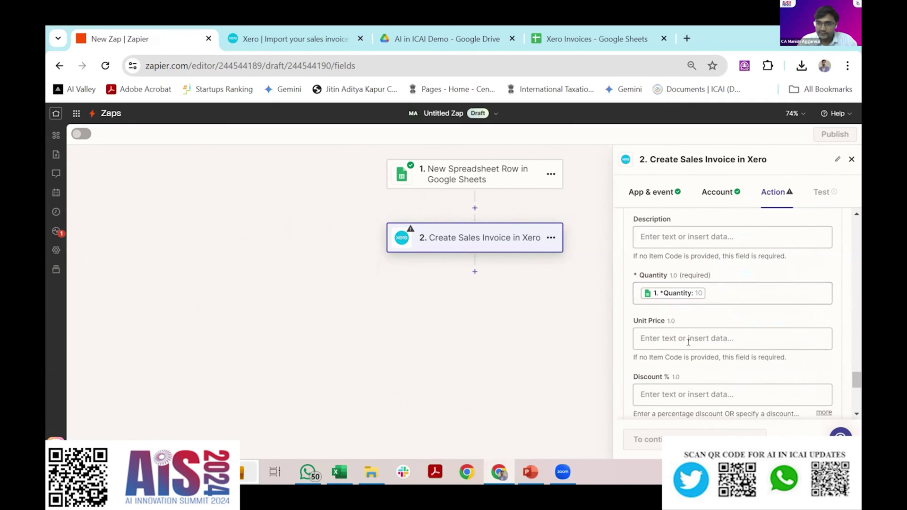
pyautogui.scroll(-2, 709, 331)
# Step: Map Unit Price to the sheet's UnitAmount field (1000)
pyautogui.click(700, 284)
pyautogui.click(695, 332)
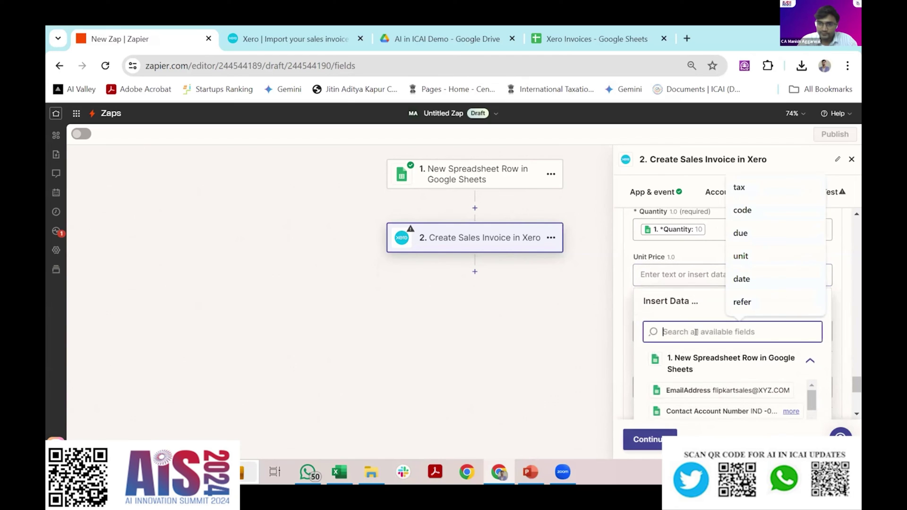
pyautogui.write('unit')
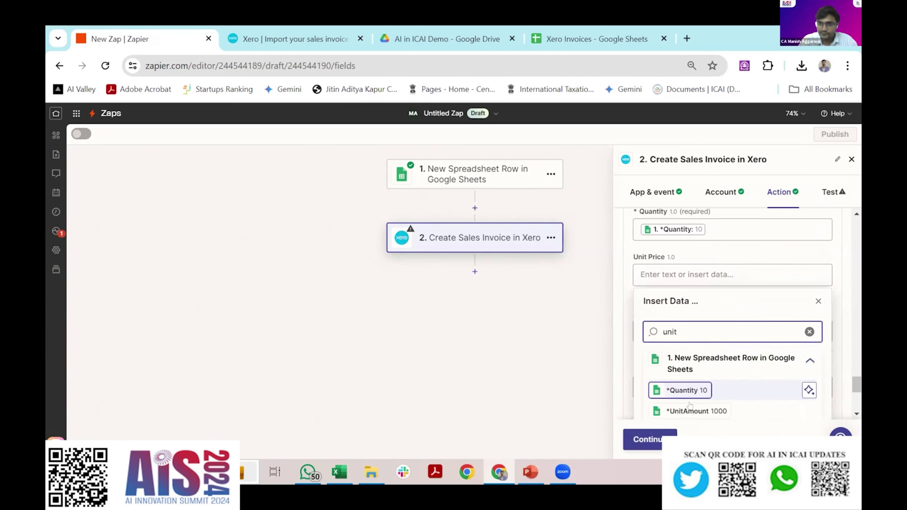
pyautogui.click(805, 411)
pyautogui.scroll(-1, 581, 325)
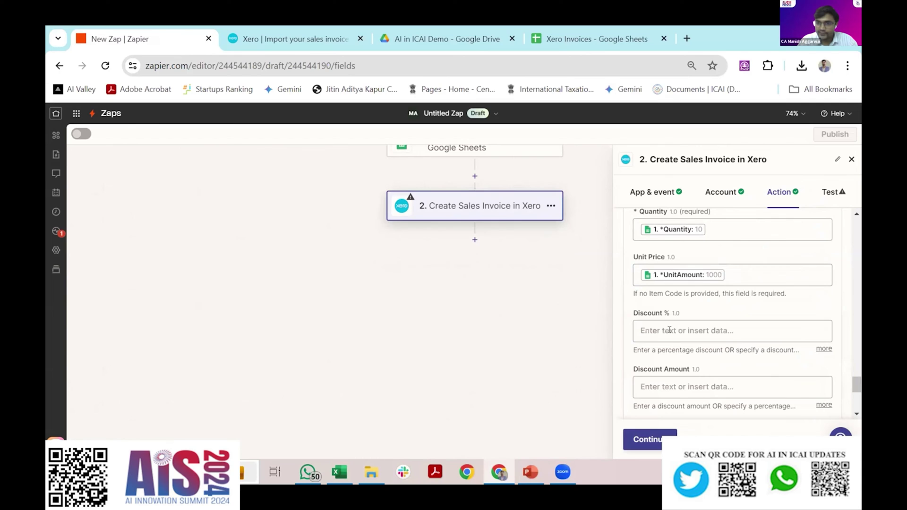
# Step: Start typing in Discount % and close its sheet data list
pyautogui.click(697, 330)
pyautogui.write('disc')
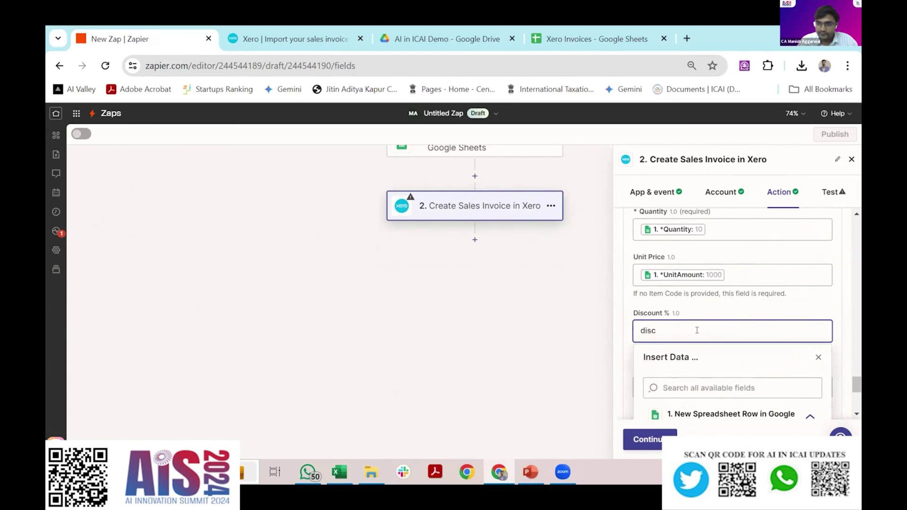
pyautogui.scroll(-2, 696, 330)
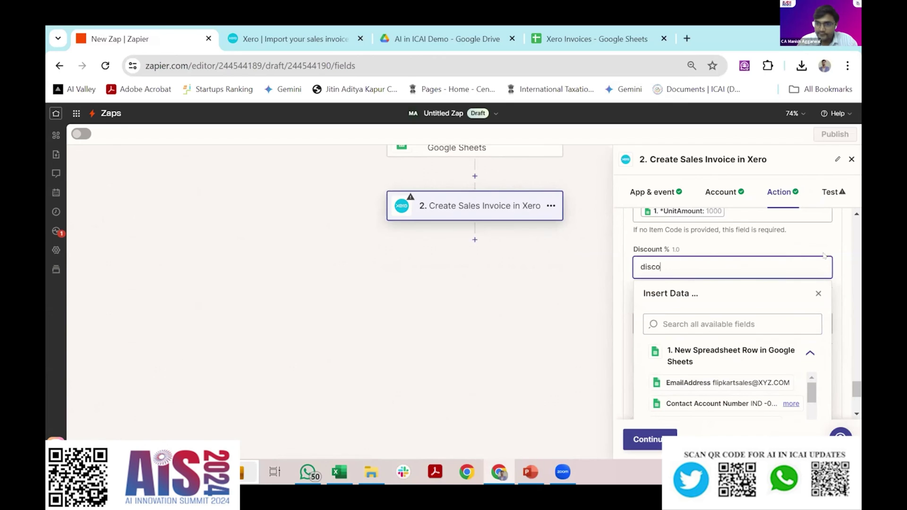
pyautogui.click(817, 293)
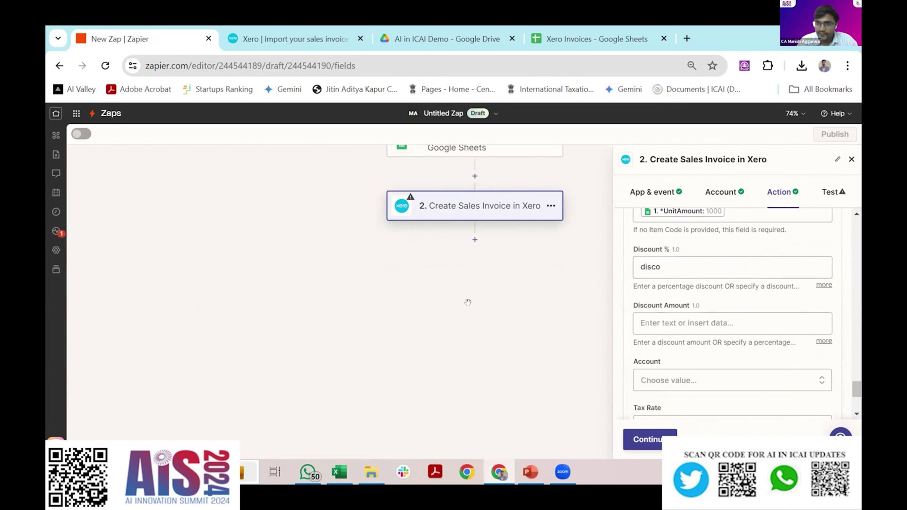
# Step: Map the line's Account to the sheet's AccountCode field (200)
pyautogui.click(698, 383)
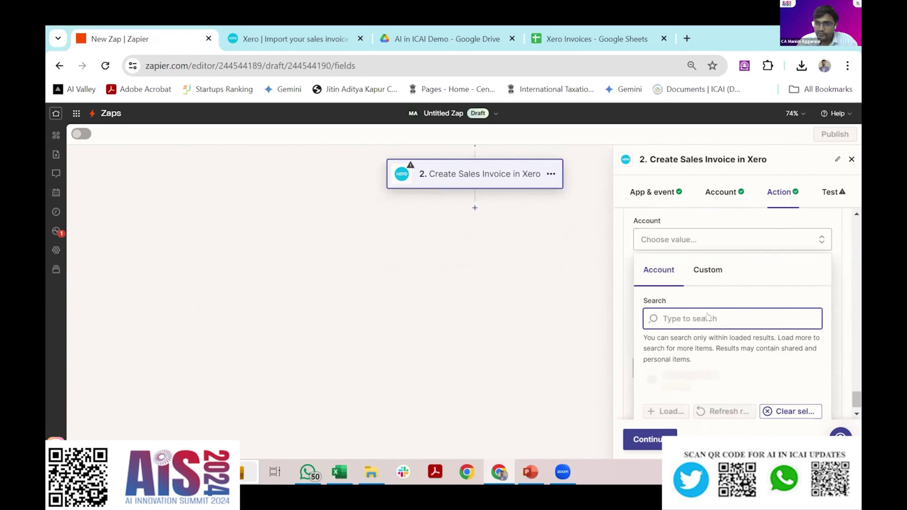
pyautogui.click(715, 275)
pyautogui.click(683, 316)
pyautogui.write('a')
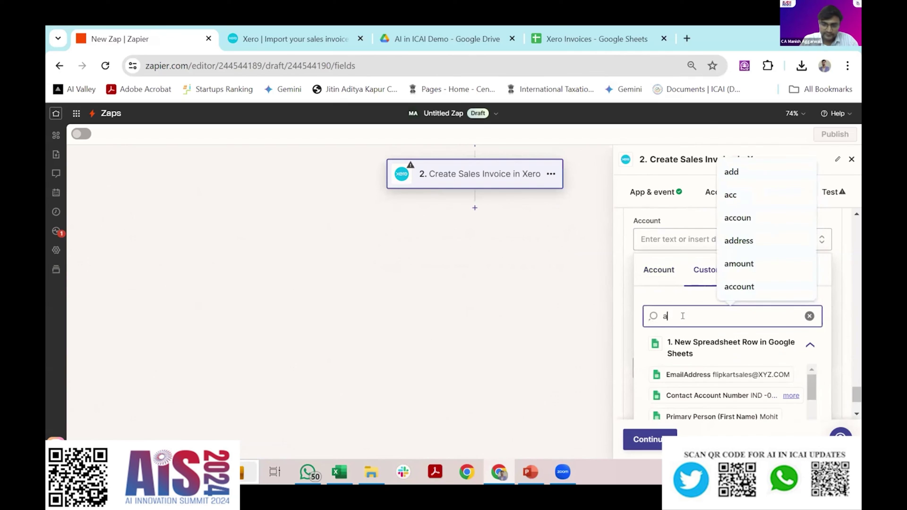
pyautogui.write('mount')
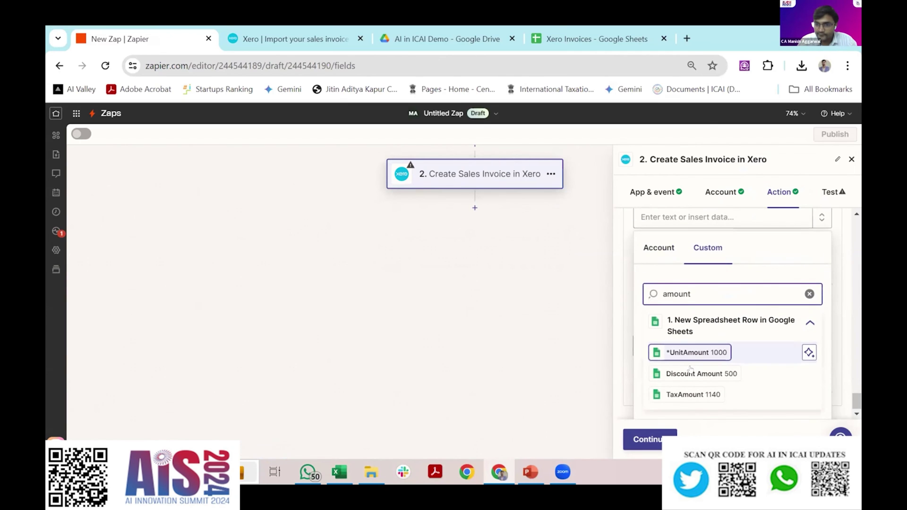
pyautogui.click(699, 362)
pyautogui.scroll(2, 673, 319)
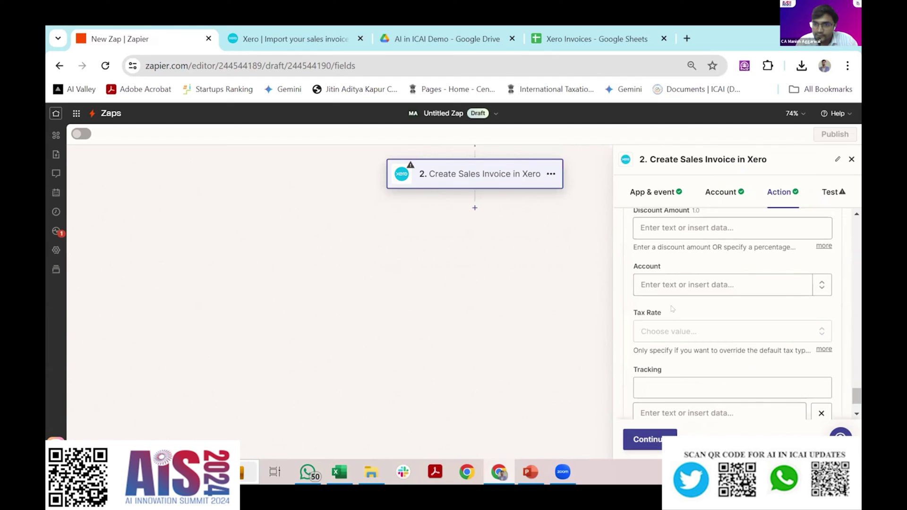
pyautogui.scroll(2, 681, 326)
pyautogui.scroll(-1, 727, 338)
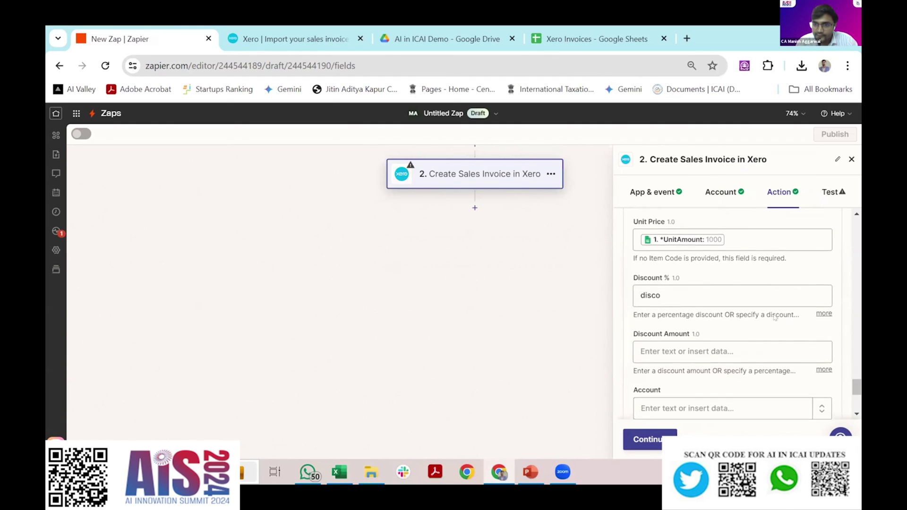
pyautogui.click(736, 344)
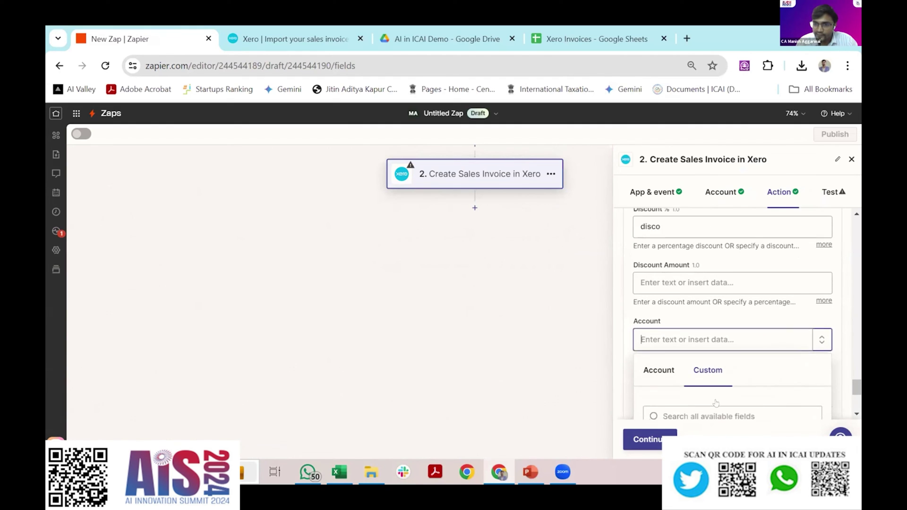
pyautogui.click(689, 361)
pyautogui.write('acco')
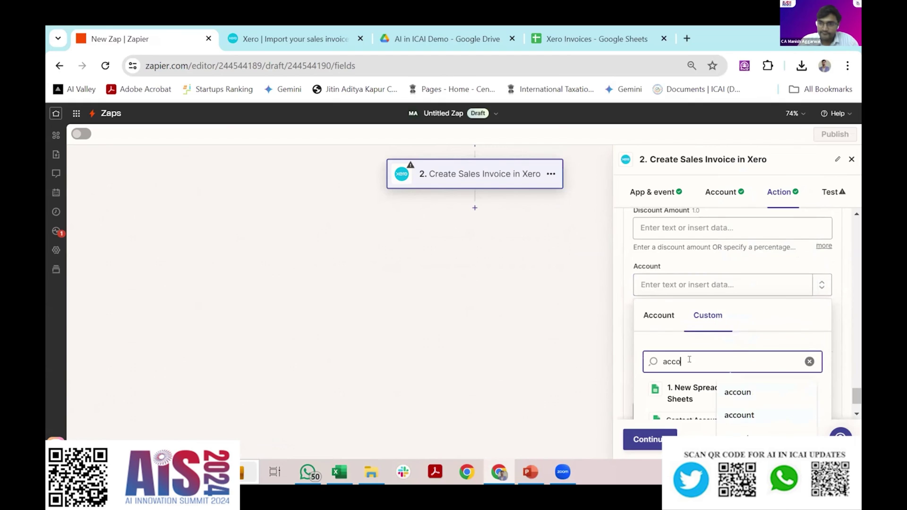
pyautogui.click(681, 376)
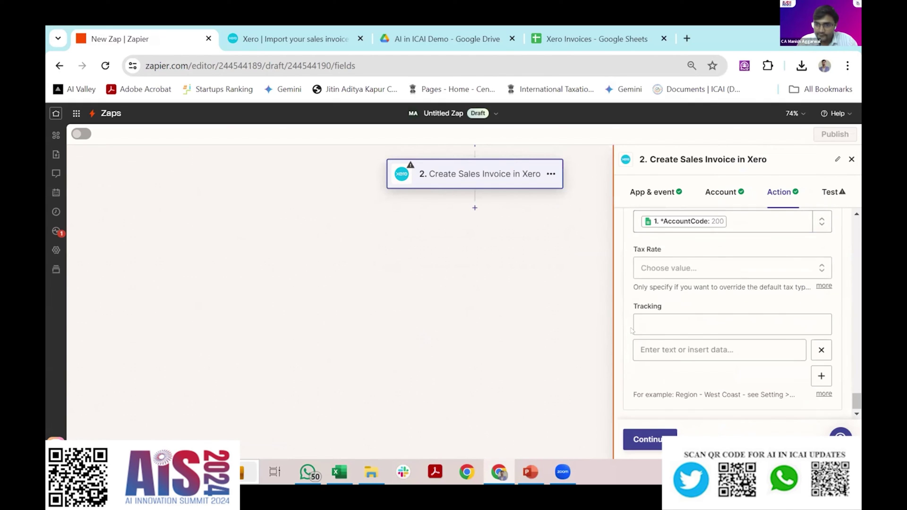
# Step: Map the line's Tax Rate to the sheet's TaxType field (TAX003)
pyautogui.click(715, 268)
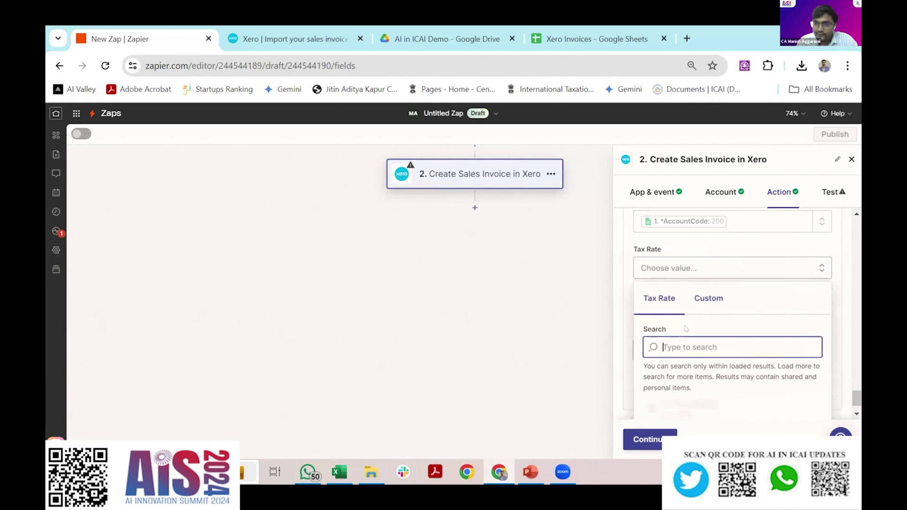
pyautogui.click(709, 298)
pyautogui.click(691, 338)
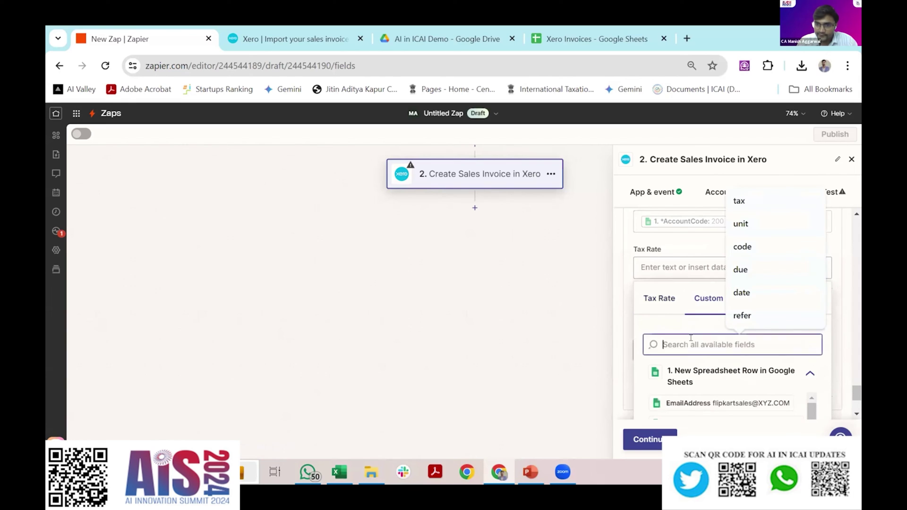
pyautogui.write('tax')
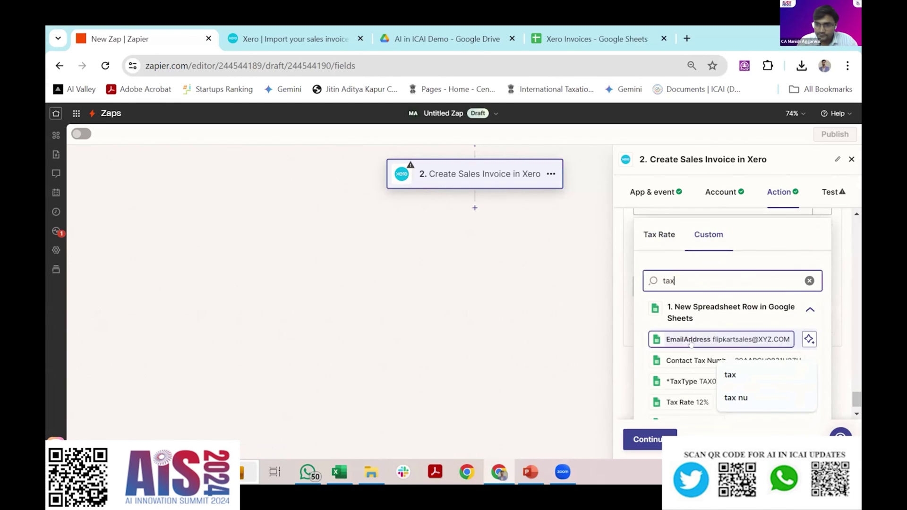
pyautogui.scroll(-1, 680, 352)
pyautogui.click(678, 353)
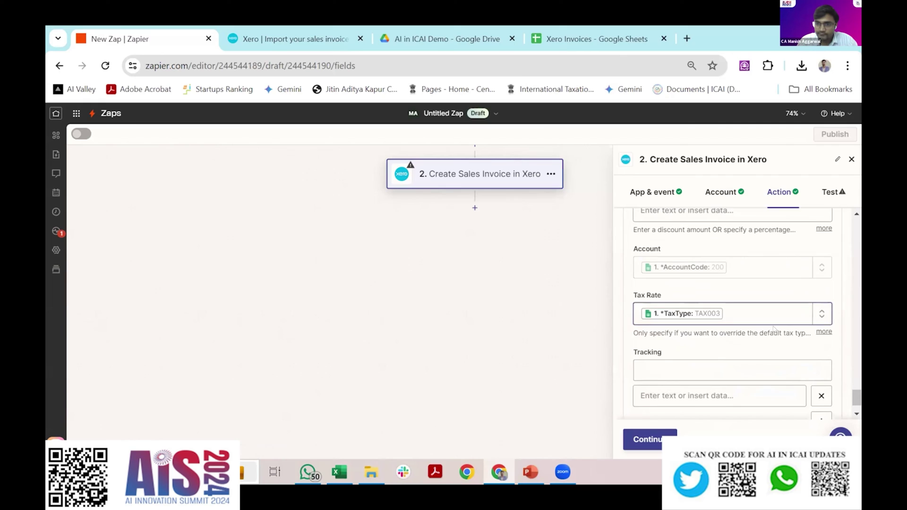
pyautogui.scroll(-1, 680, 302)
pyautogui.scroll(2, 680, 302)
pyautogui.scroll(3, 680, 301)
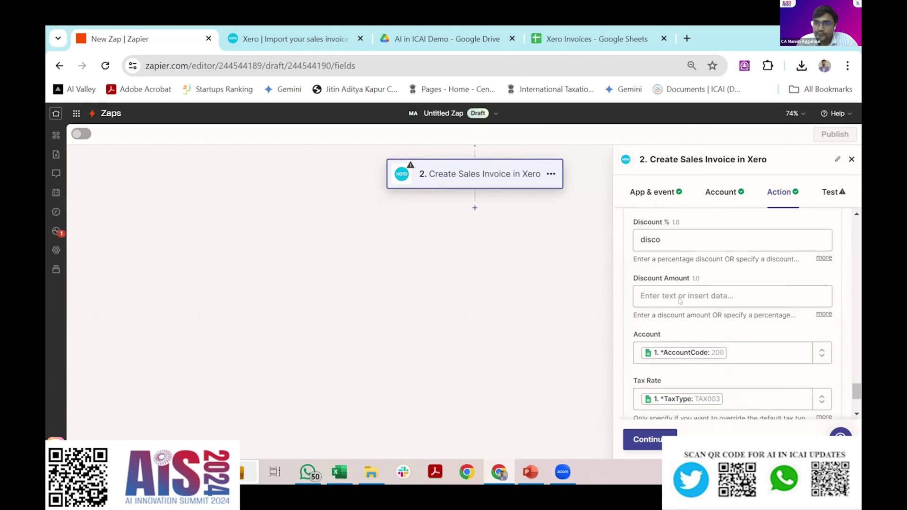
# Step: Delete the stray 'disco' text from Discount % so it stays empty
pyautogui.moveTo(661, 356); pyautogui.dragTo(617, 351)
pyautogui.press('BackSpace')
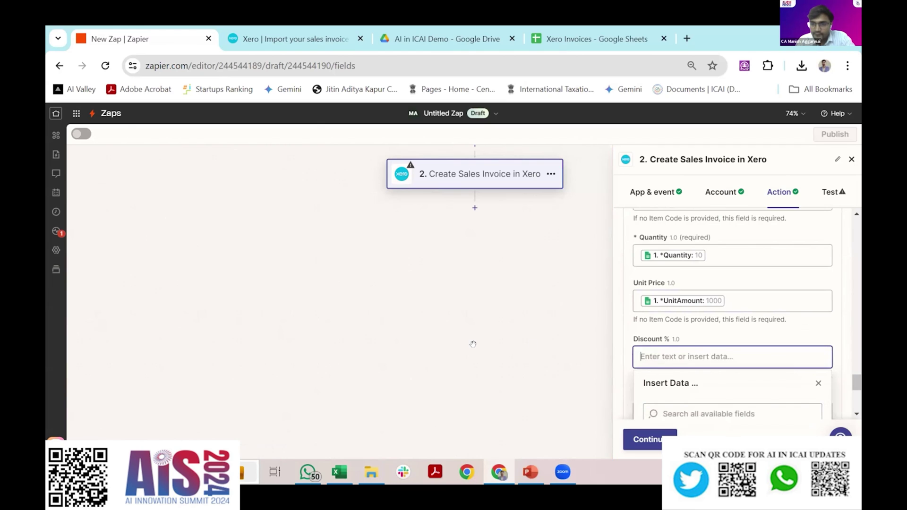
pyautogui.click(473, 342)
pyautogui.scroll(-3, 717, 346)
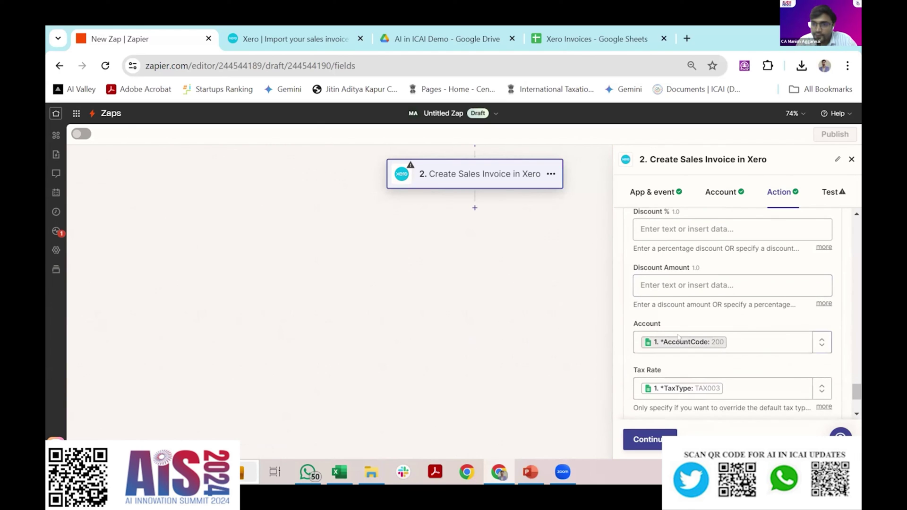
pyautogui.scroll(5, 699, 345)
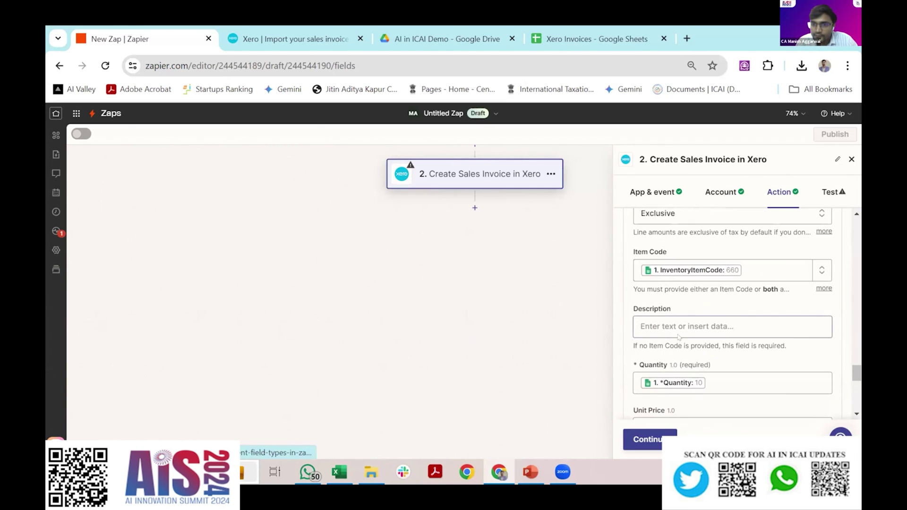
pyautogui.scroll(-3, 676, 337)
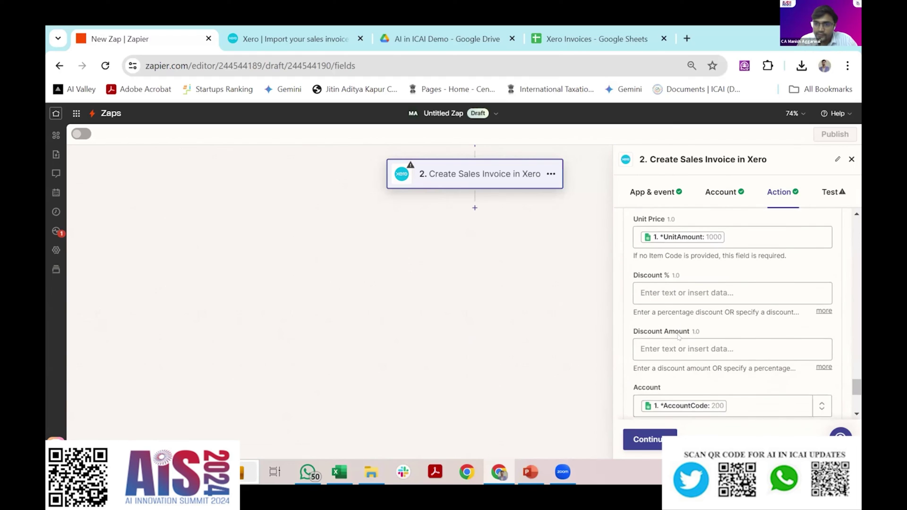
pyautogui.scroll(-1, 678, 337)
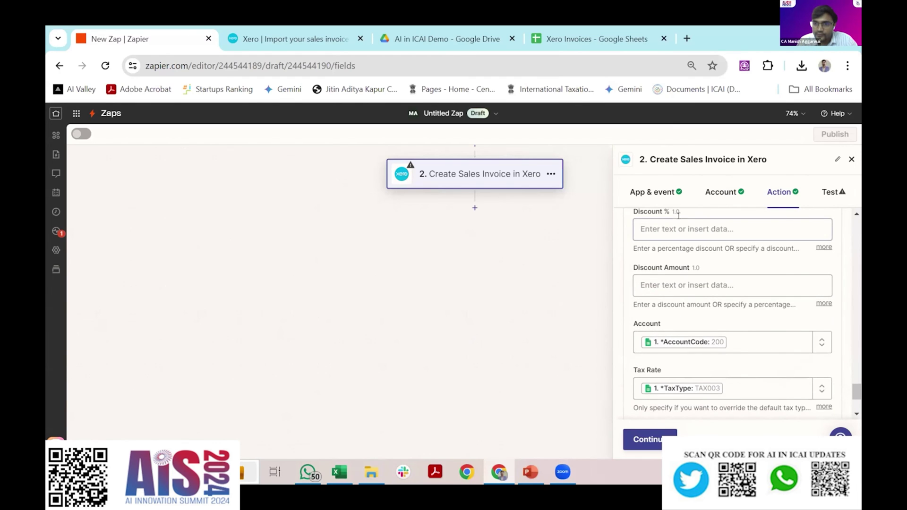
pyautogui.scroll(-1, 683, 329)
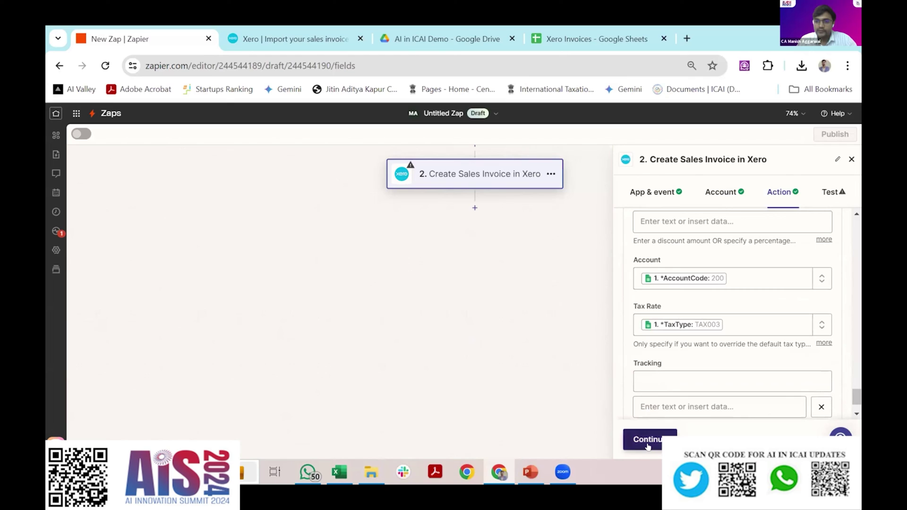
# Step: Test the Xero step by sending a sample sales invoice, then publish the zap as v1
pyautogui.click(648, 440)
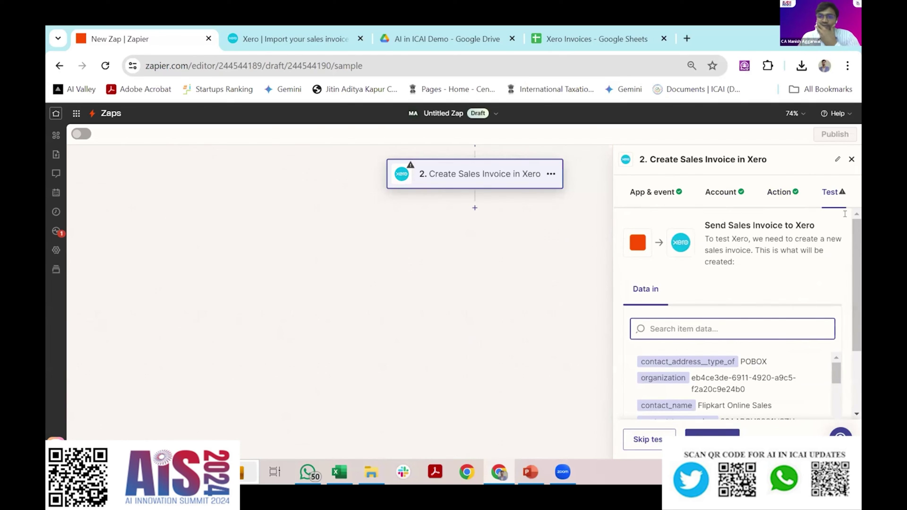
pyautogui.scroll(-10, 749, 368)
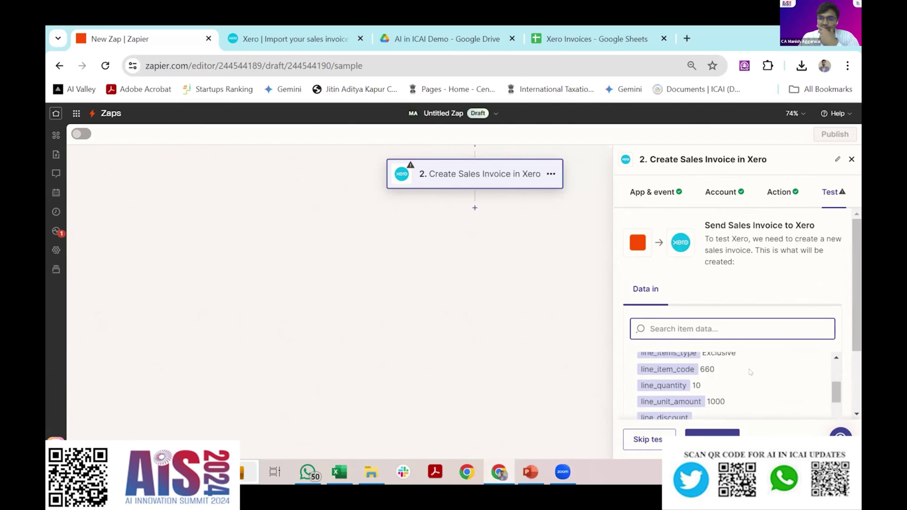
pyautogui.click(720, 436)
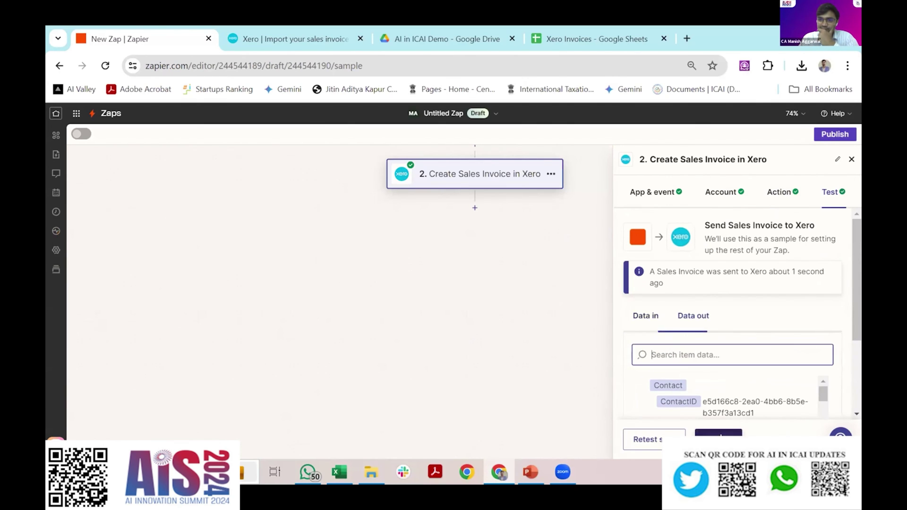
pyautogui.click(824, 352)
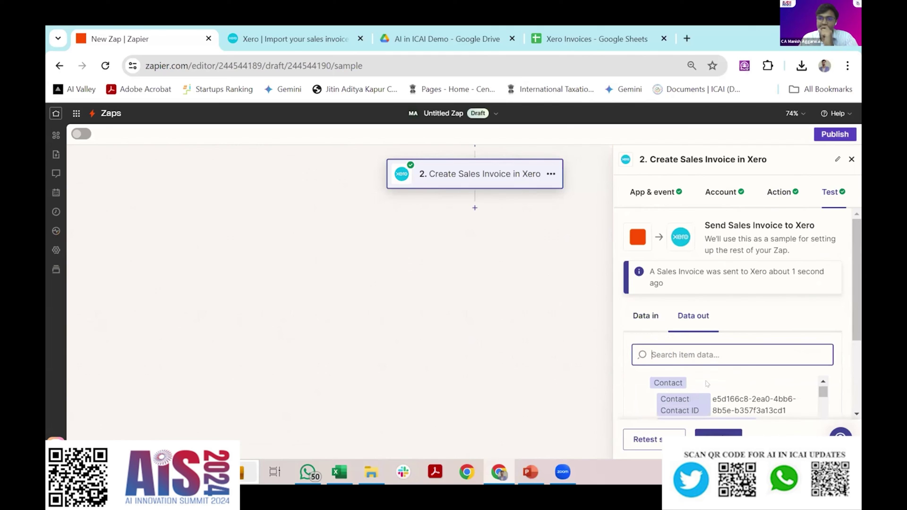
pyautogui.press('Tab')
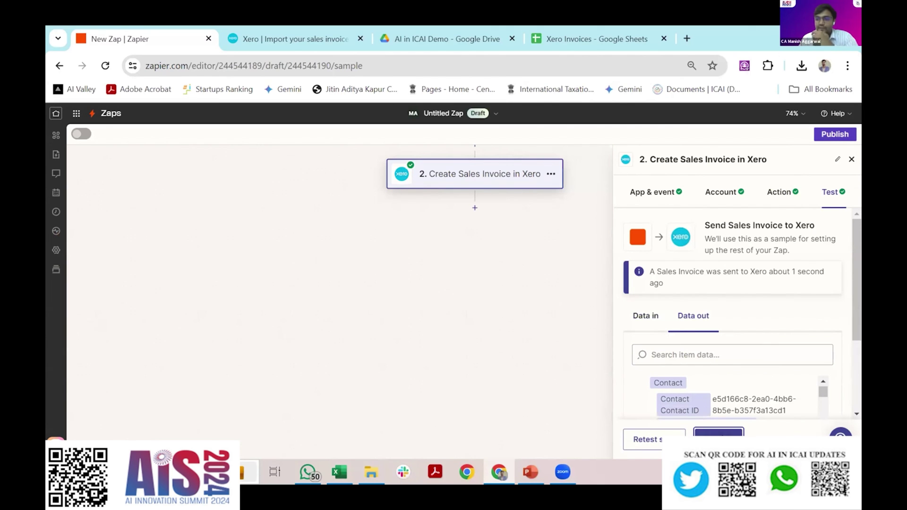
pyautogui.press('Return')
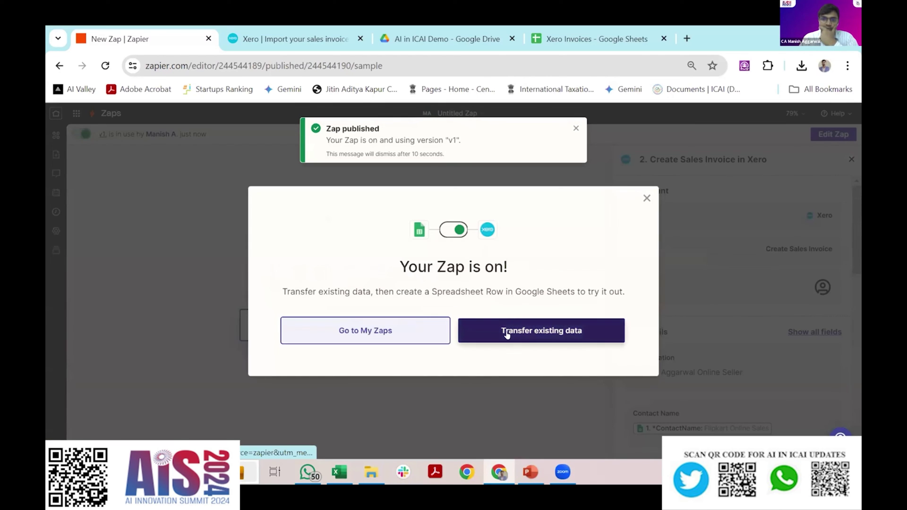
# Step: Transfer the single existing sheet record to Xero, then switch back to the Xero tab
pyautogui.click(507, 331)
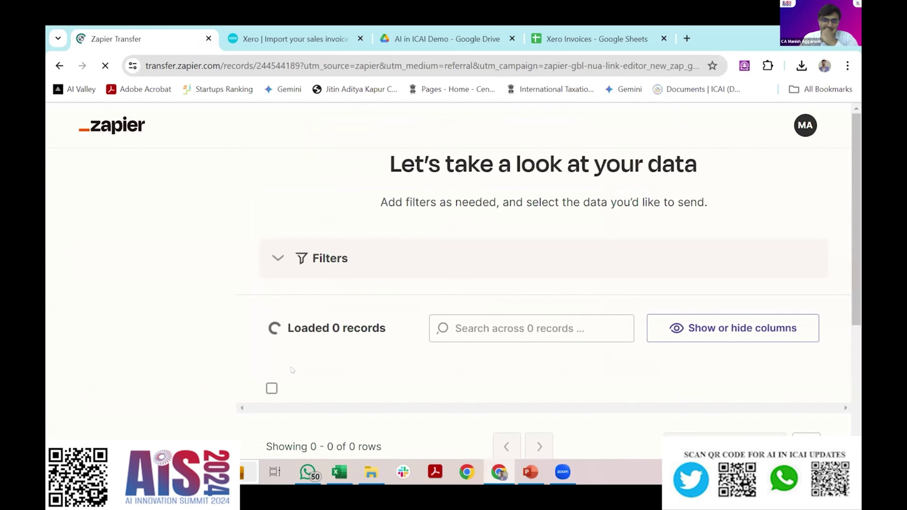
pyautogui.scroll(-3, 718, 330)
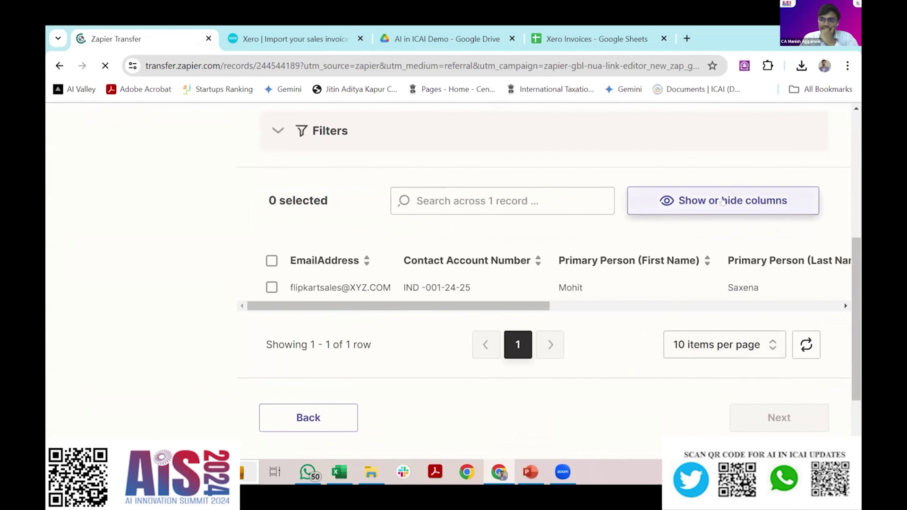
pyautogui.click(271, 287)
pyautogui.click(779, 417)
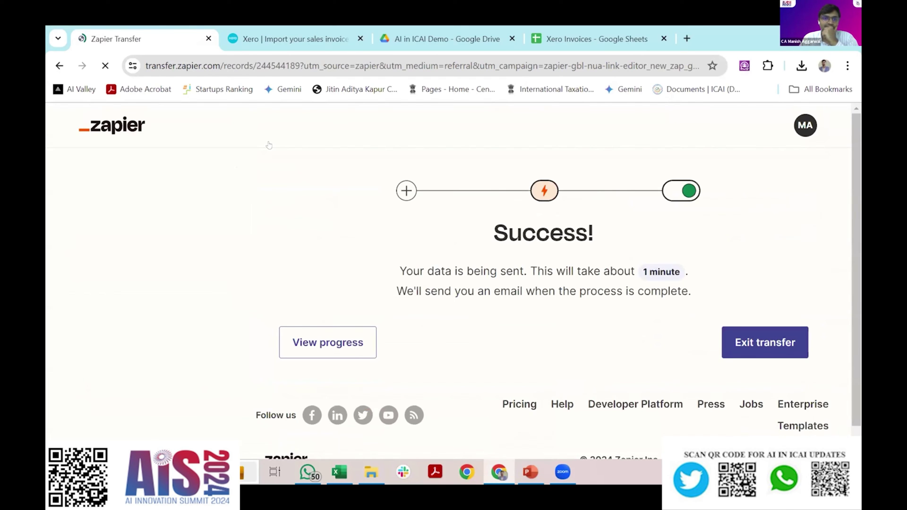
pyautogui.hotkey('ctrl', 'Tab')
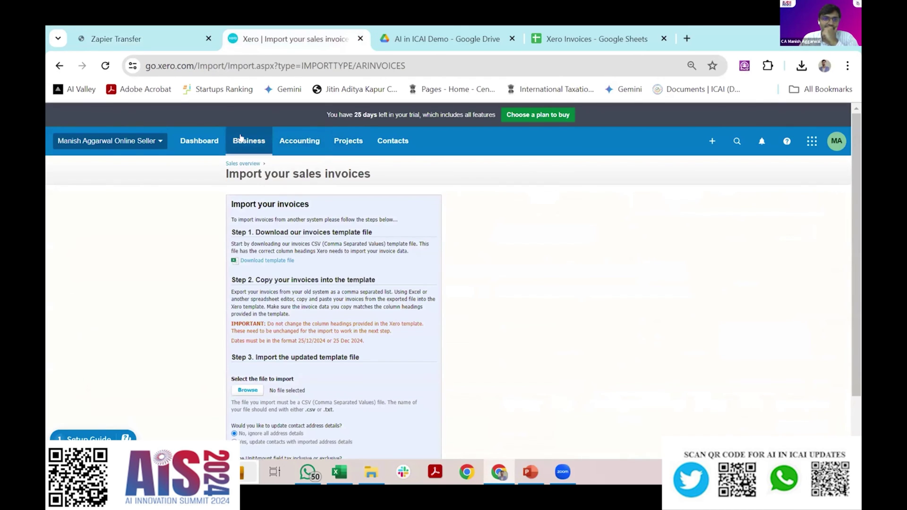
# Step: Open draft invoice INV-0017 and check its 11,200.00 total and 'received from Zapier' history note
pyautogui.click(241, 138)
pyautogui.click(249, 235)
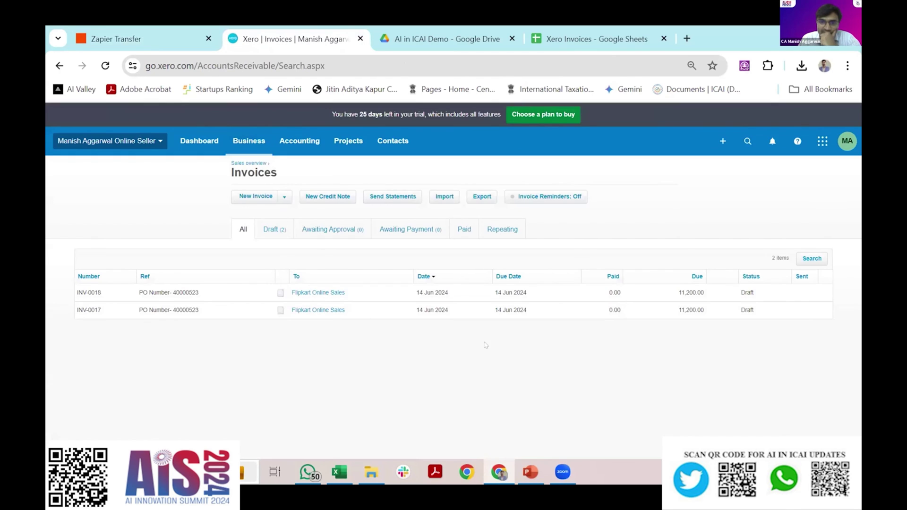
pyautogui.click(160, 310)
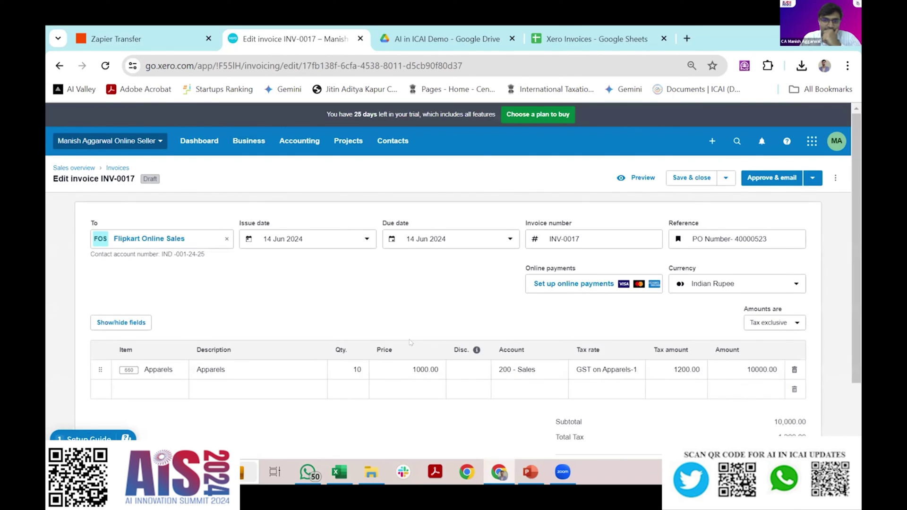
pyautogui.scroll(-2, 410, 342)
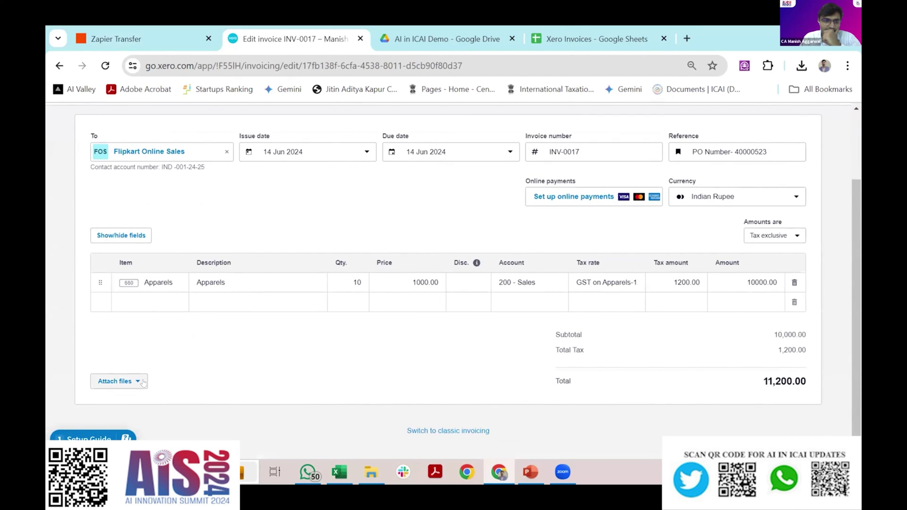
pyautogui.scroll(-2, 175, 417)
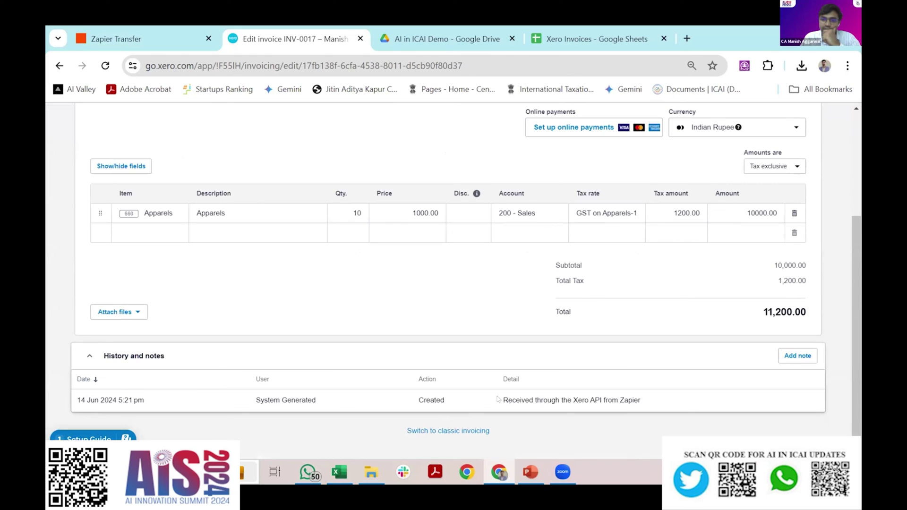
pyautogui.moveTo(498, 399); pyautogui.dragTo(686, 323)
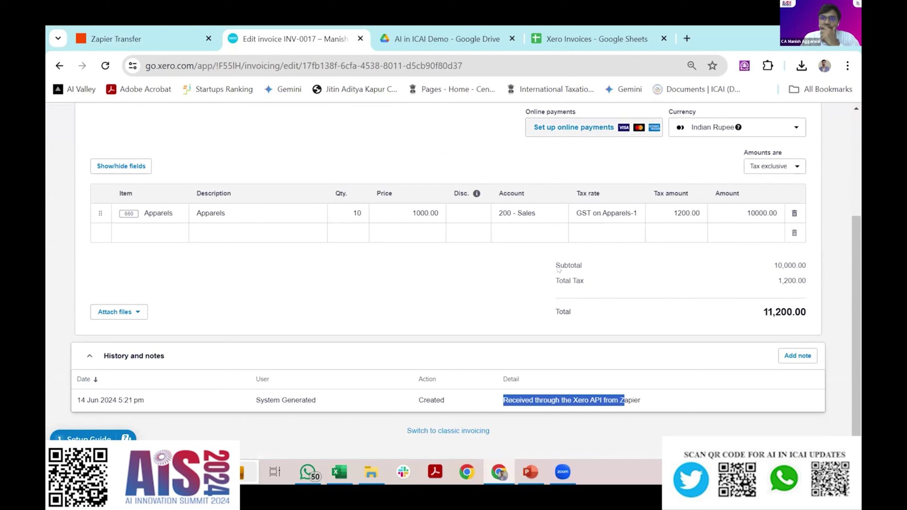
pyautogui.scroll(3, 758, 154)
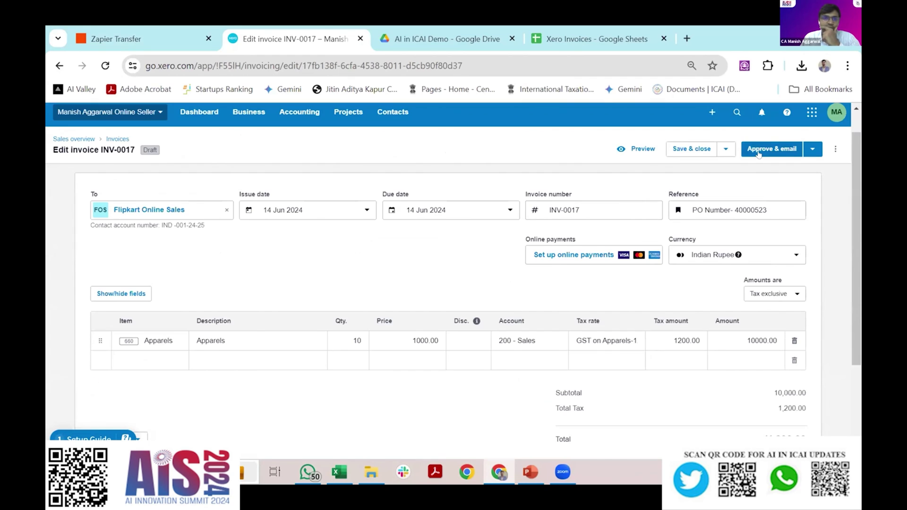
# Step: Copy the Amazon Online Seller row from the Excel template and return to the Xero Invoices sheet
pyautogui.click(605, 32)
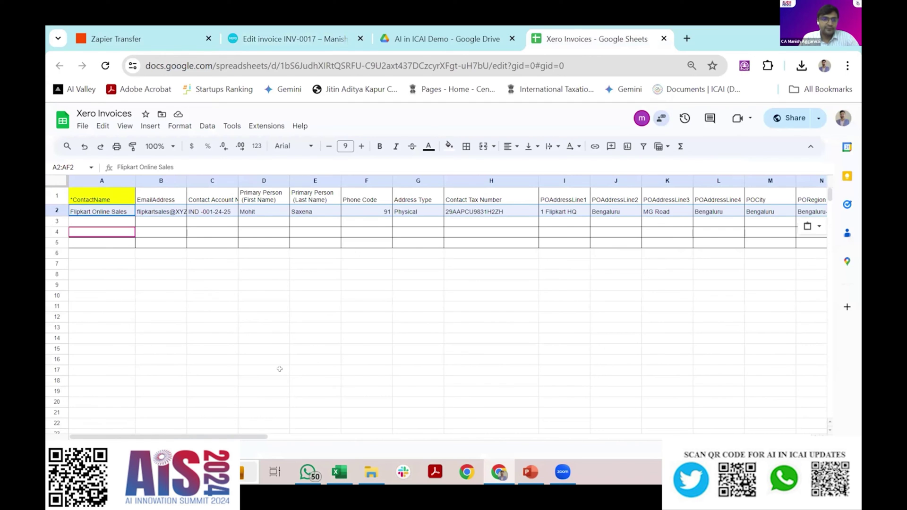
pyautogui.hotkey('alt', 'Tab')
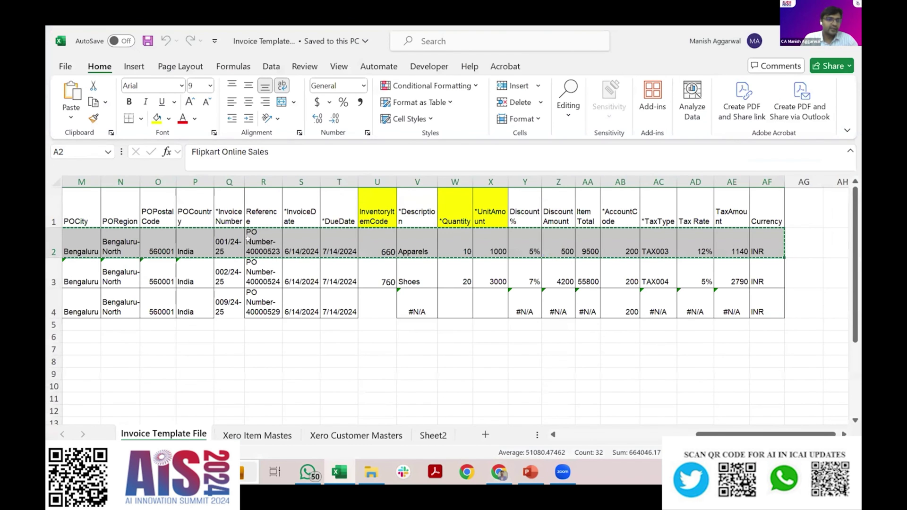
pyautogui.hscroll(-6, 247, 238)
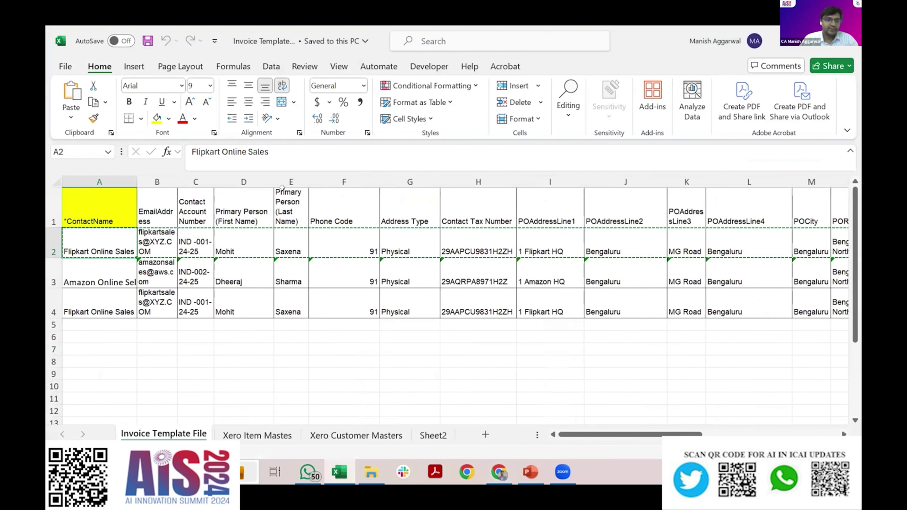
pyautogui.click(102, 273)
pyautogui.hotkey('ctrl', 'shift', 'Right')
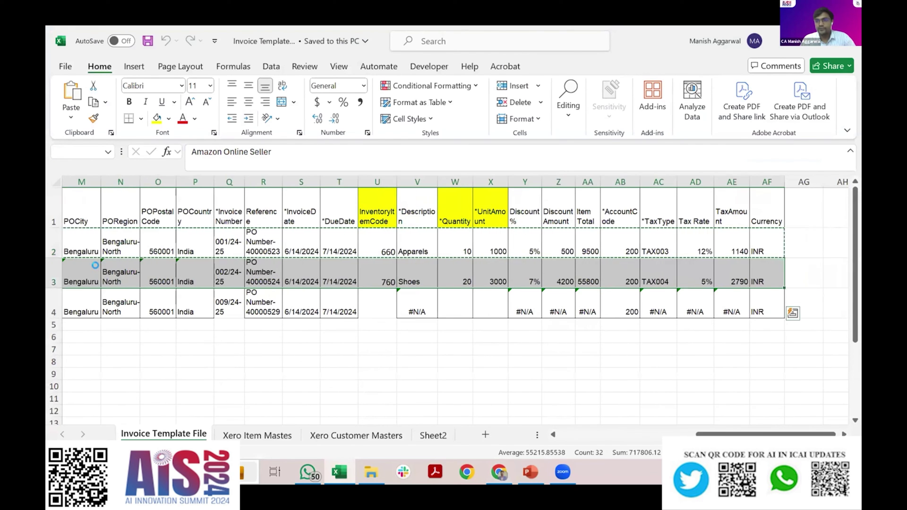
pyautogui.hotkey('ctrl', 'c')
pyautogui.hotkey('alt', 'Tab')
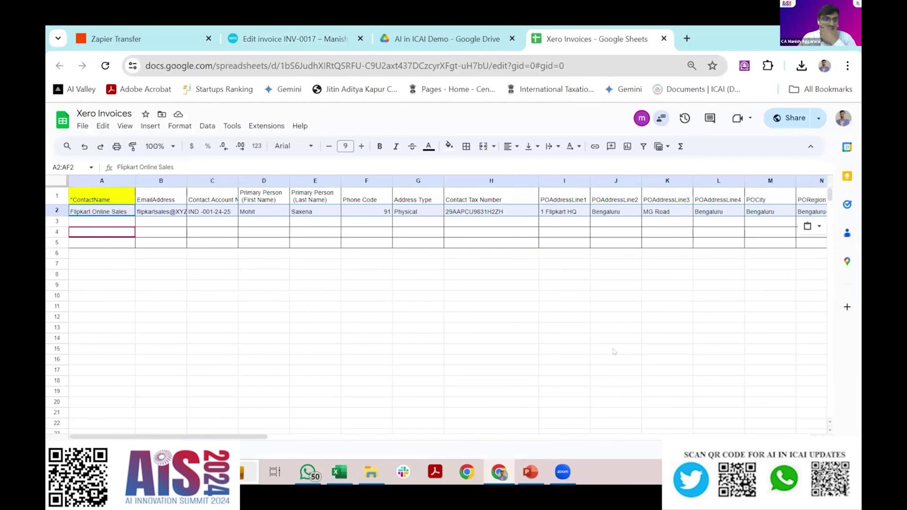
pyautogui.click(96, 222)
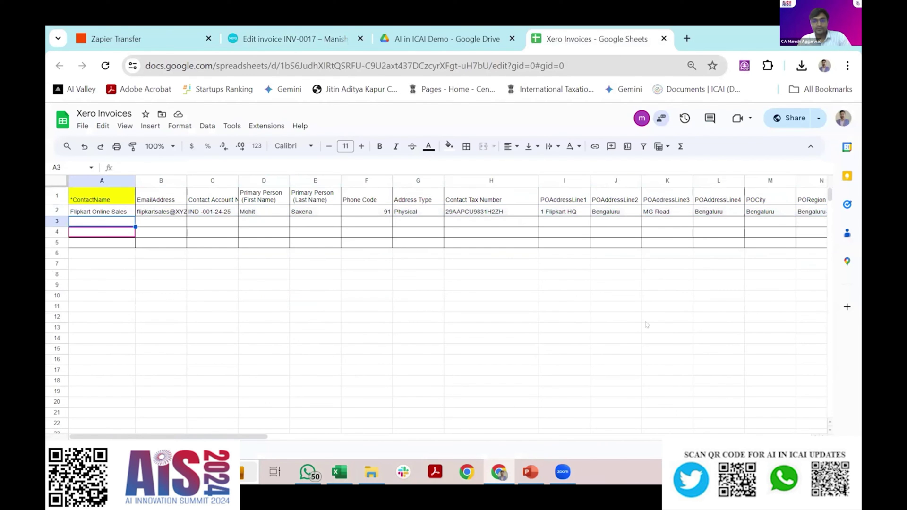